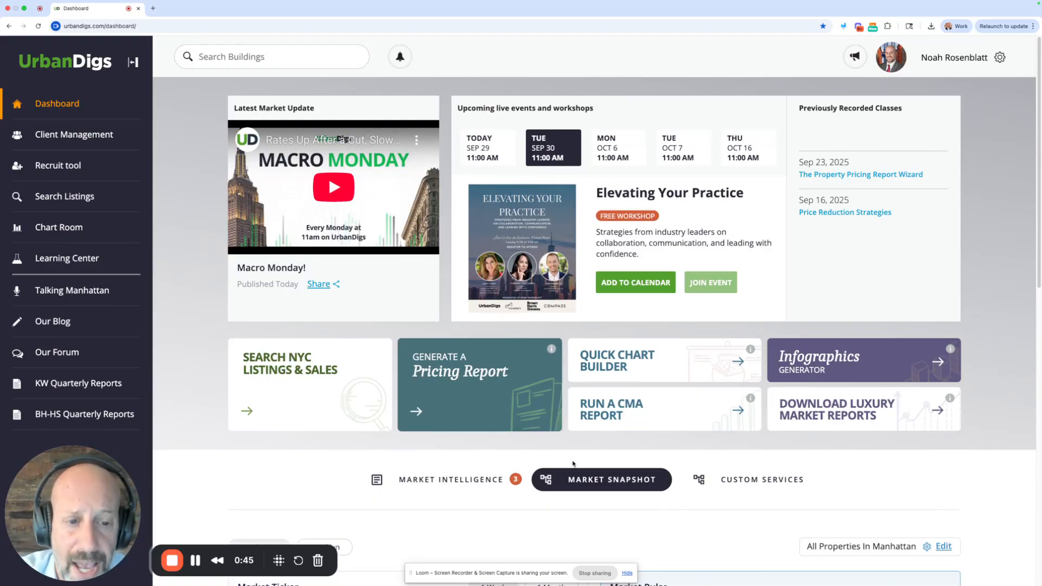
- Start the Property Pricing Wizard for the target building address and unit 11A, accepting 2 beds, 2 baths and 1396 sqft
{"action": "left_click", "coordinate": [493, 389]}
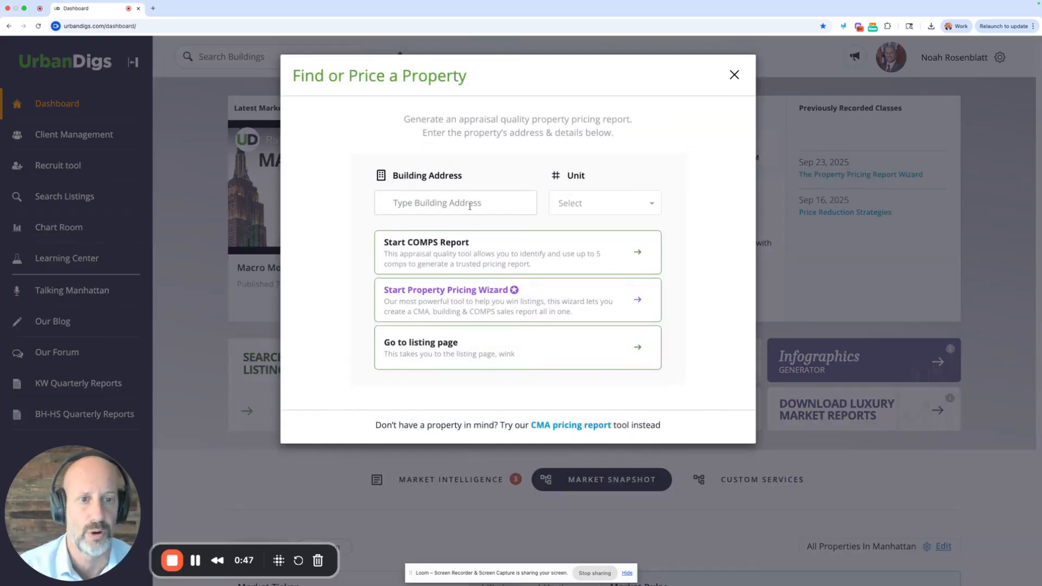
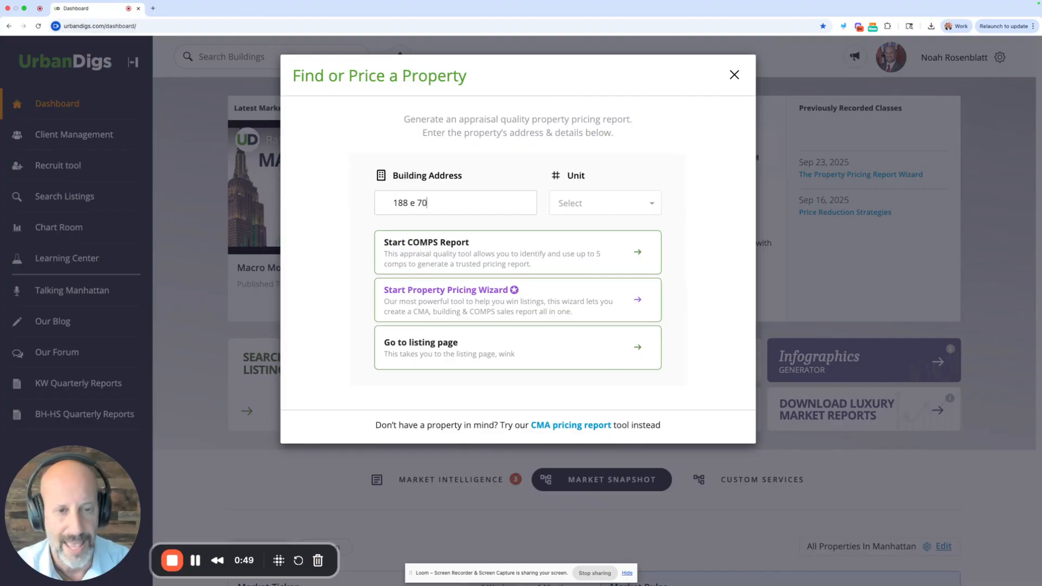
{"action": "left_click", "coordinate": [494, 227]}
{"action": "left_click", "coordinate": [576, 202]}
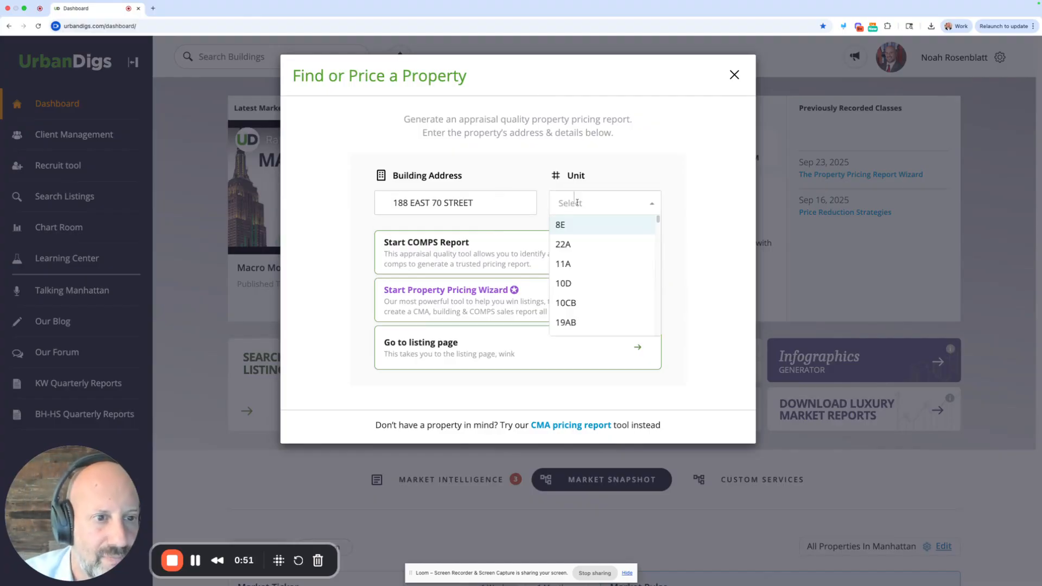
{"action": "left_click", "coordinate": [578, 265]}
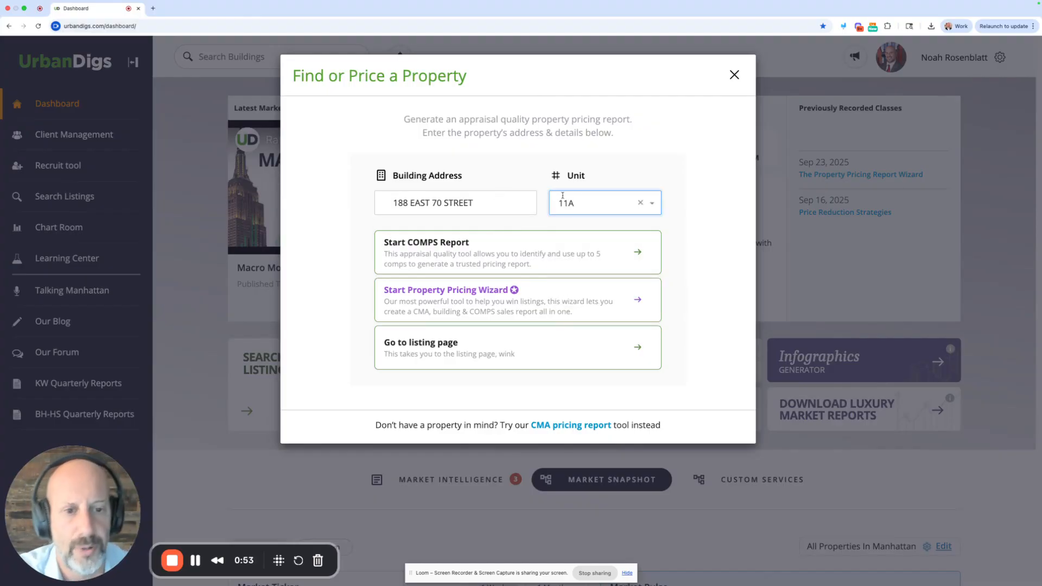
{"action": "left_click", "coordinate": [449, 297]}
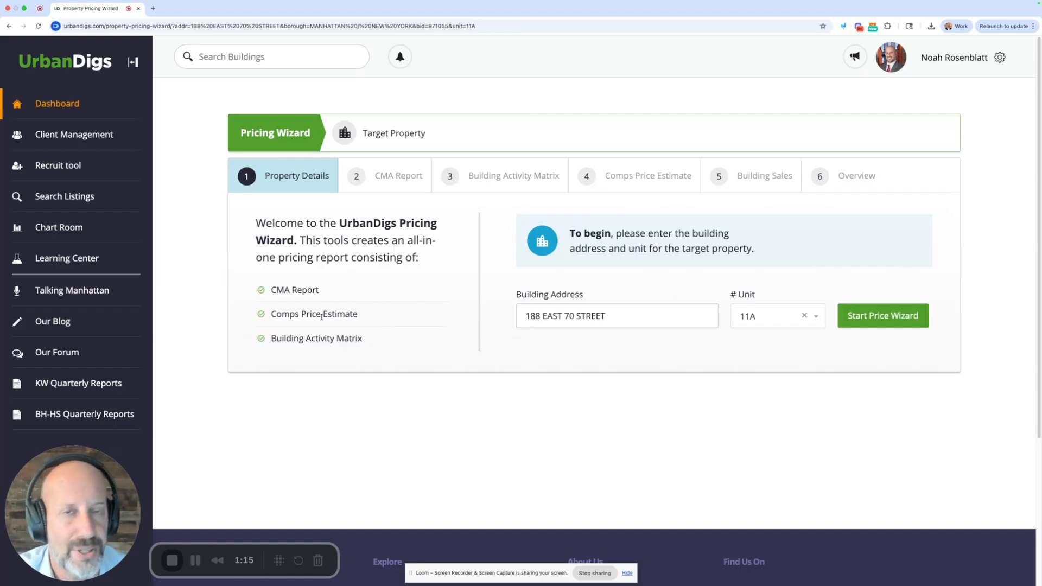
{"action": "left_click", "coordinate": [882, 320]}
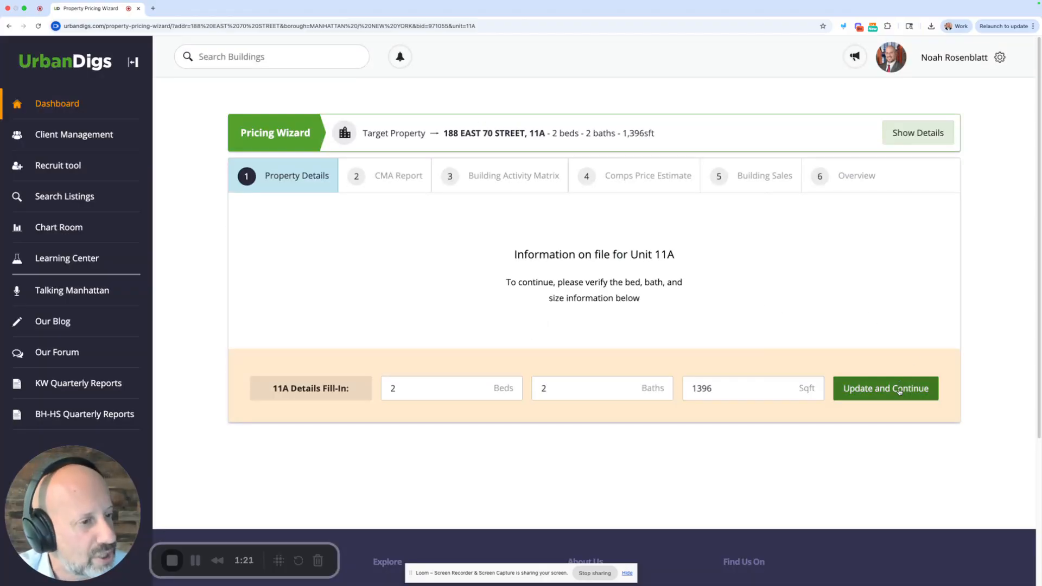
{"action": "left_click", "coordinate": [899, 389]}
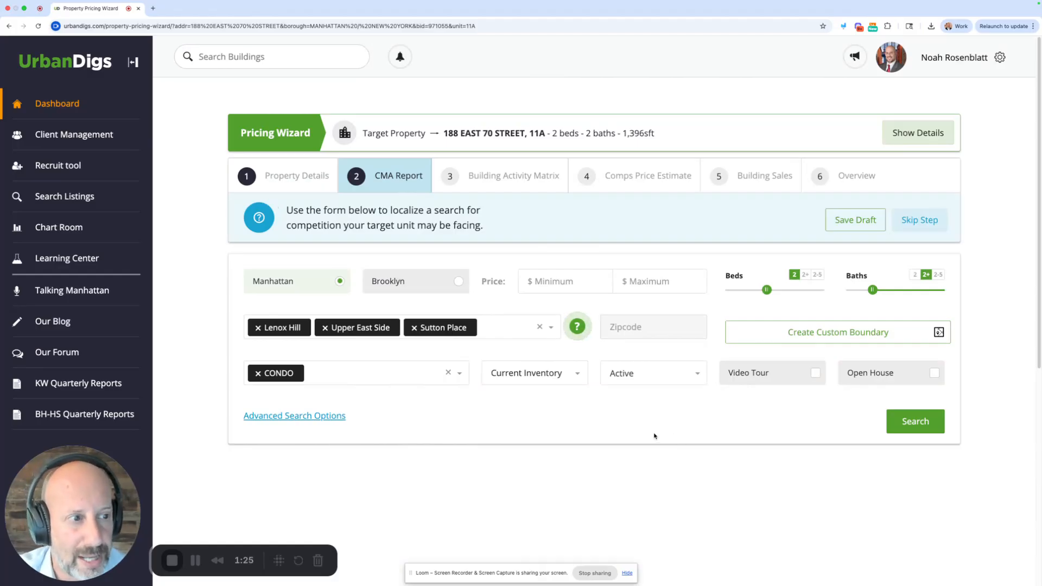
- Run the CMA search with a minimum price of $1,500,000 and a maximum price of $2,500,000
{"action": "left_click", "coordinate": [646, 282]}
{"action": "type", "text": "2500000"}
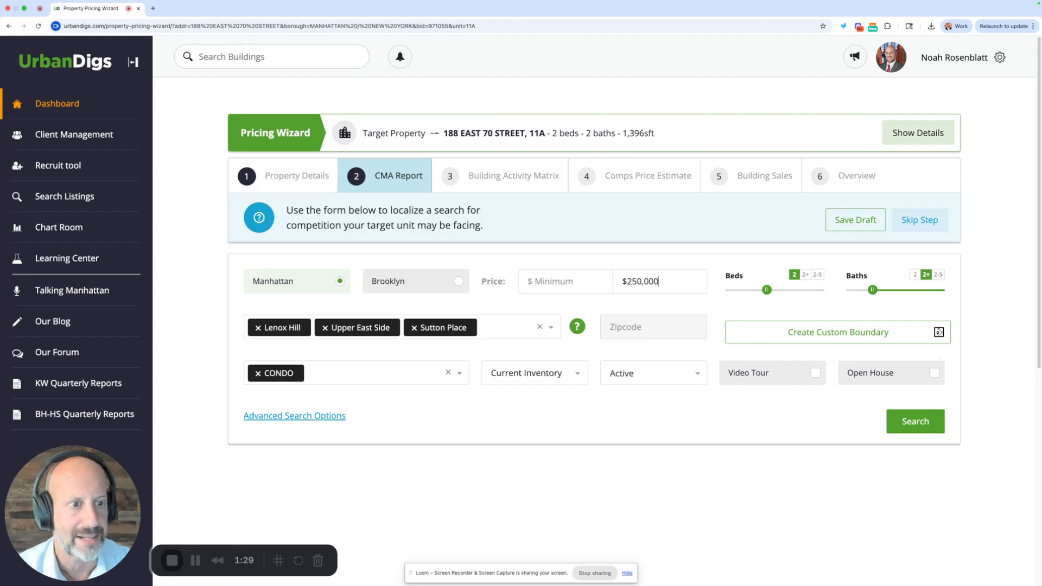
{"action": "left_click", "coordinate": [589, 283]}
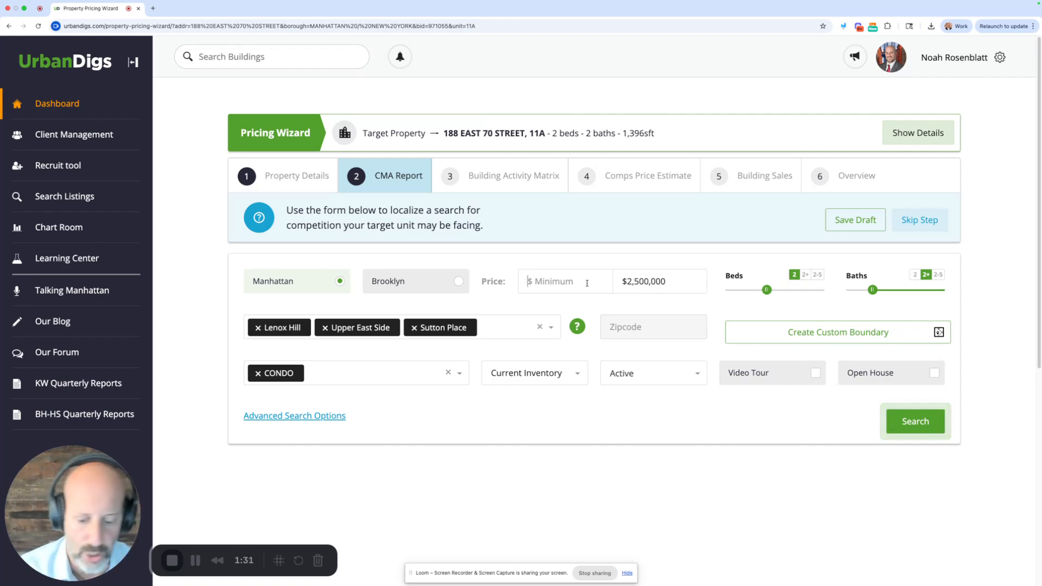
{"action": "type", "text": "1,500,0"}
{"action": "type", "text": "0"}
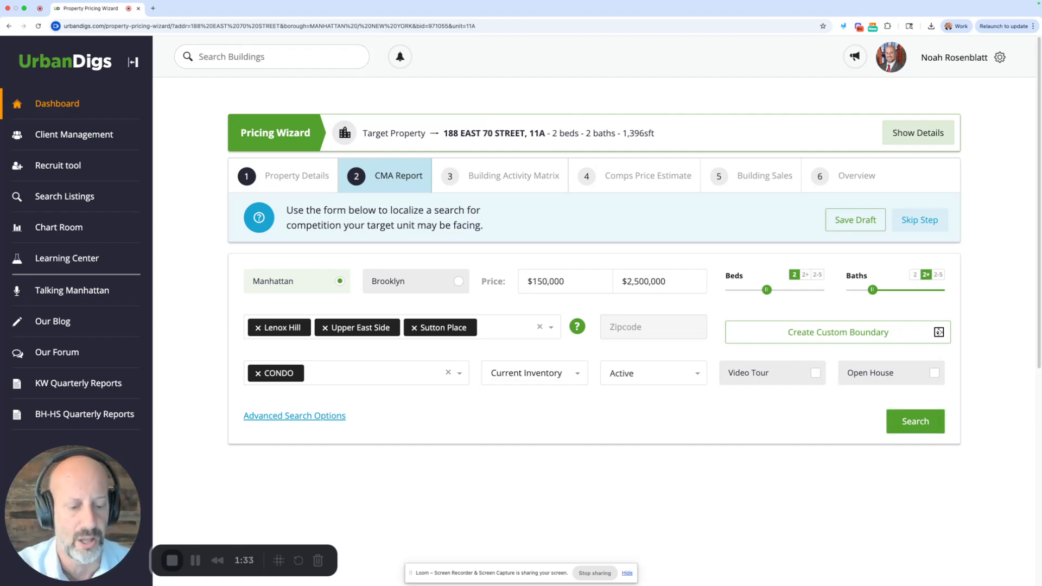
{"action": "type", "text": "0"}
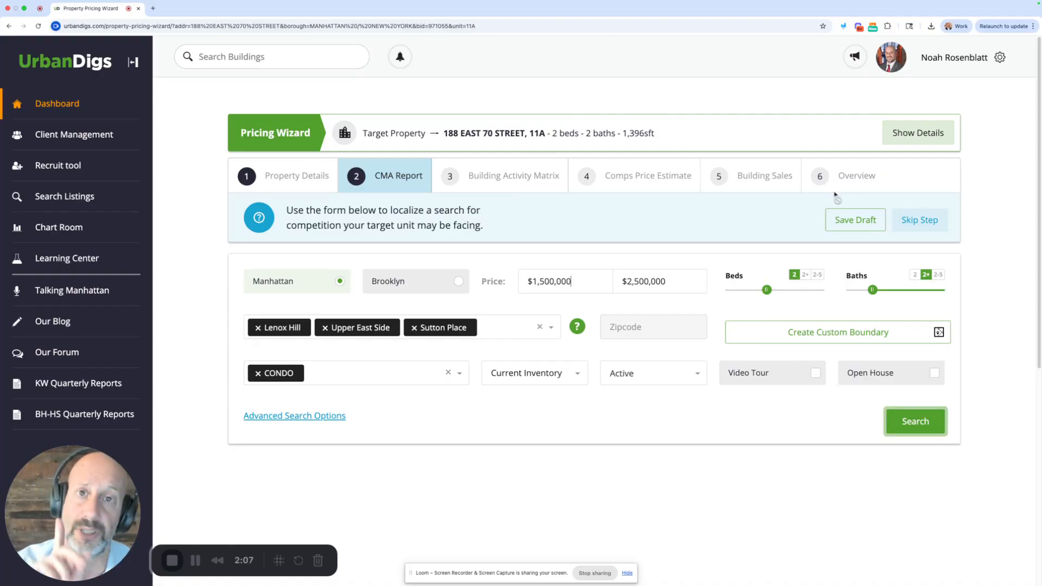
{"action": "left_click", "coordinate": [913, 420]}
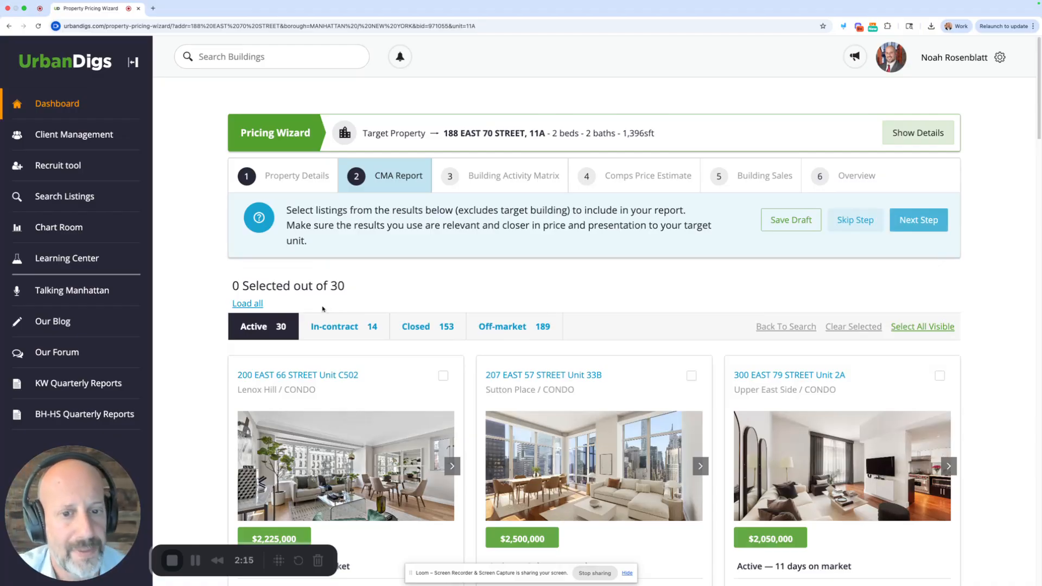
- Examine the in-contract, closed and active CMA results and the guidance on choosing relevant listings
{"action": "left_click", "coordinate": [340, 328]}
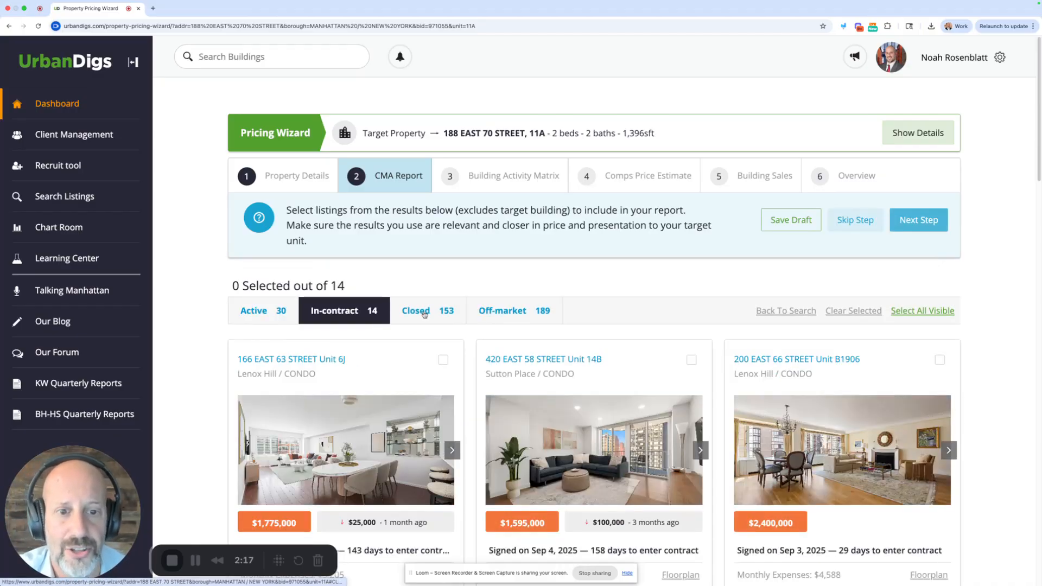
{"action": "left_click", "coordinate": [423, 314]}
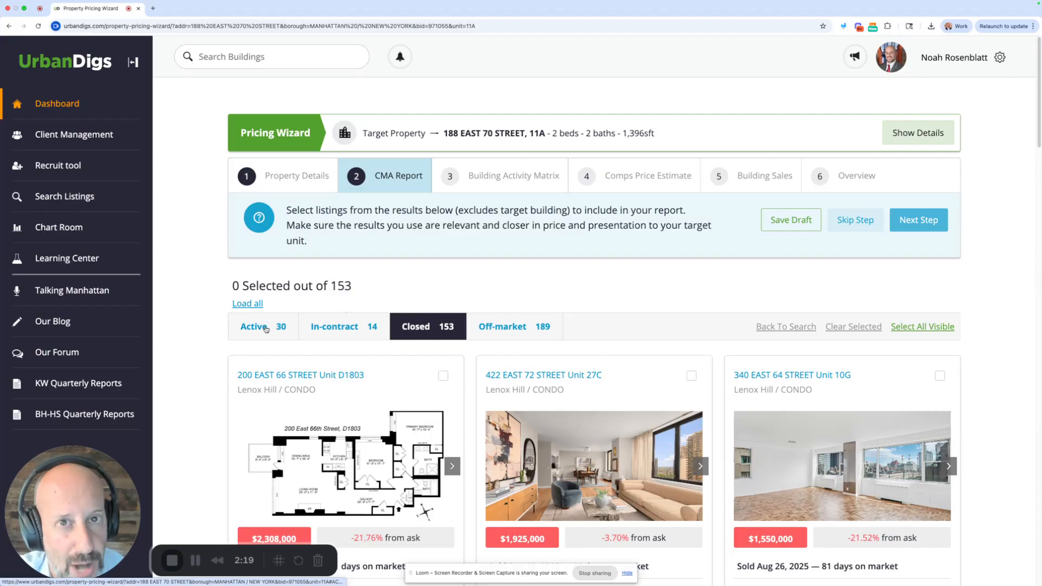
{"action": "left_click", "coordinate": [266, 328]}
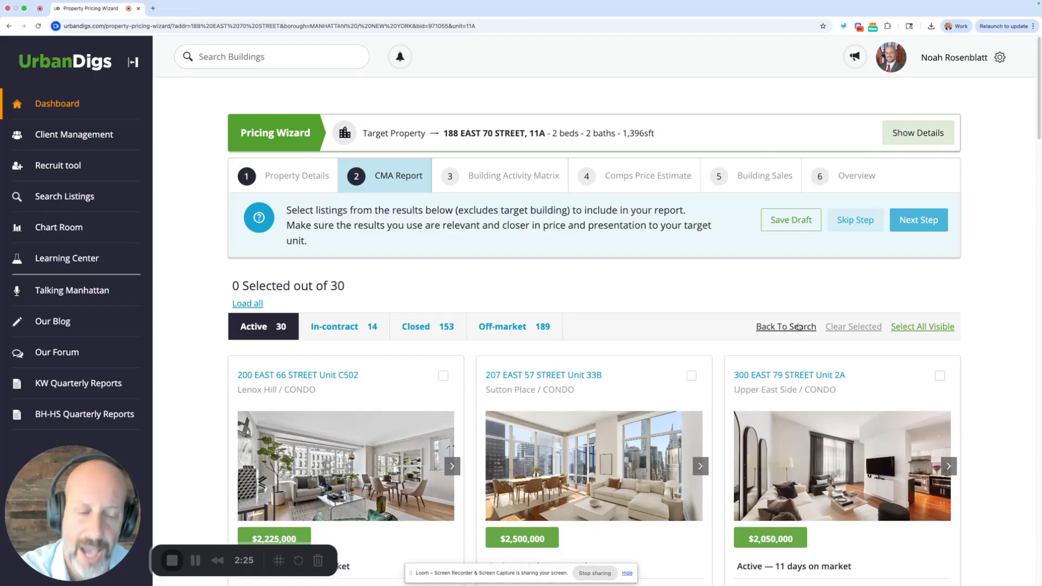
{"action": "scroll", "coordinate": [478, 380], "scroll_direction": "down", "scroll_amount": 2}
{"action": "scroll", "coordinate": [474, 373], "scroll_direction": "down", "scroll_amount": 1}
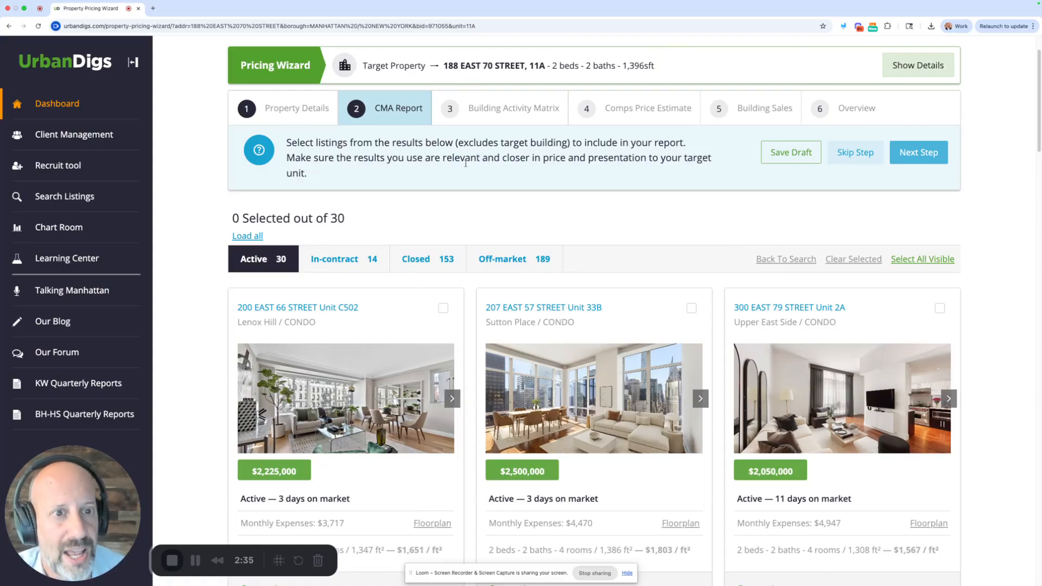
{"action": "left_click_drag", "start_coordinate": [442, 159], "coordinate": [644, 161]}
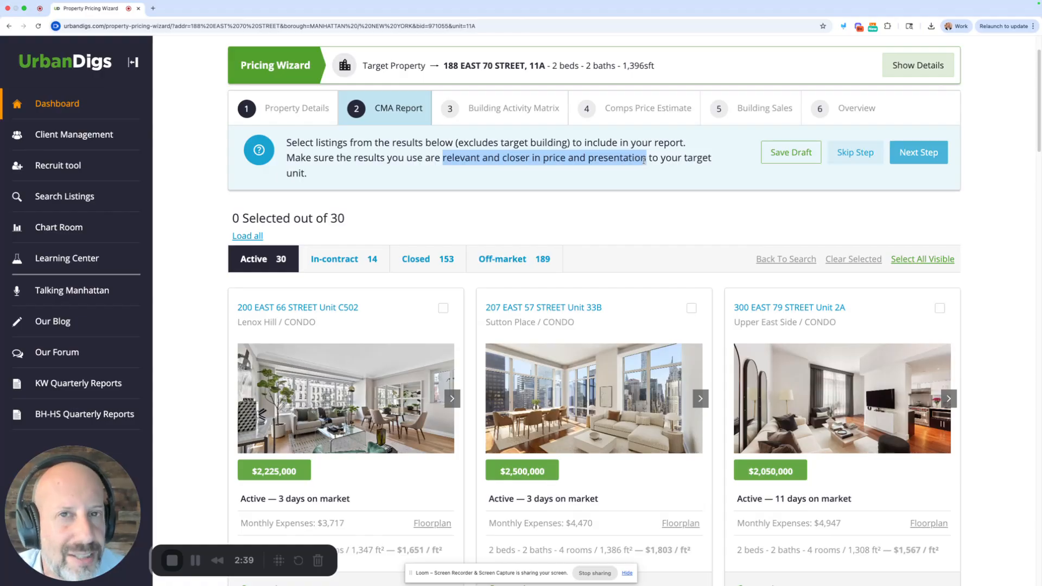
{"action": "left_click", "coordinate": [631, 158]}
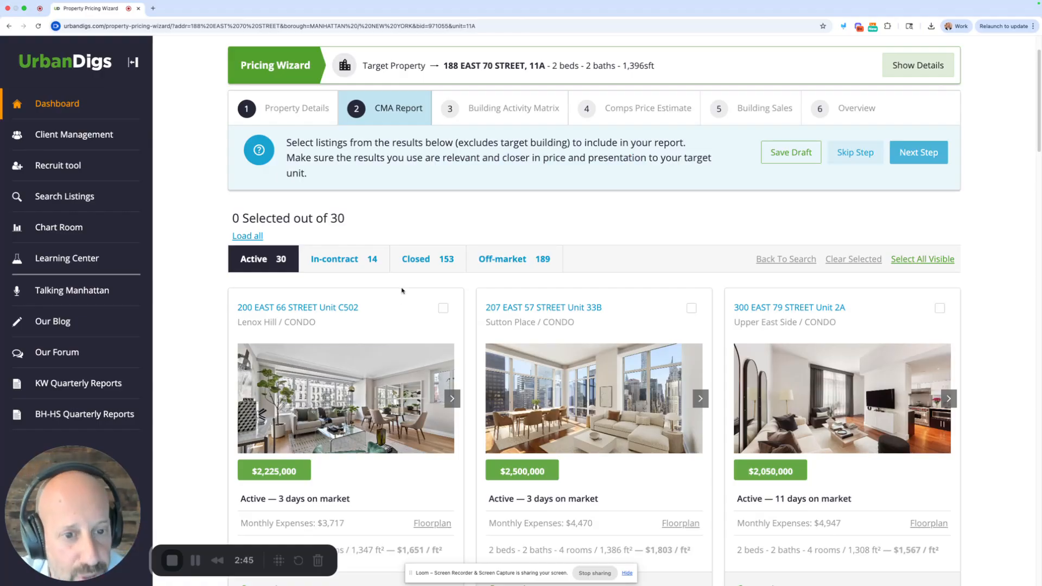
- Include the active CMA listings for units C502, 2A, 4BC, 2006 and 3802 in the report
{"action": "left_click", "coordinate": [443, 309]}
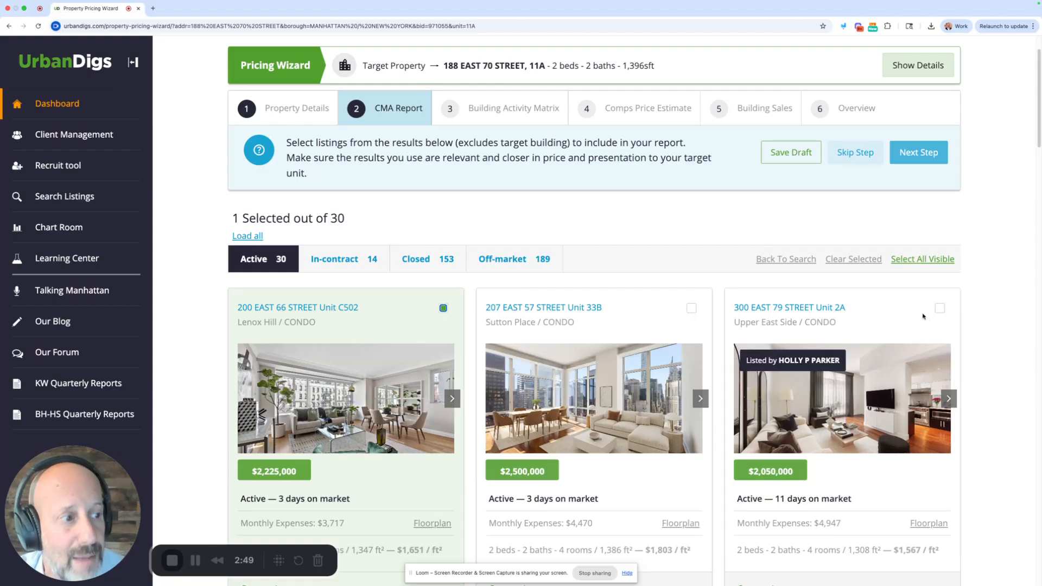
{"action": "left_click", "coordinate": [939, 308]}
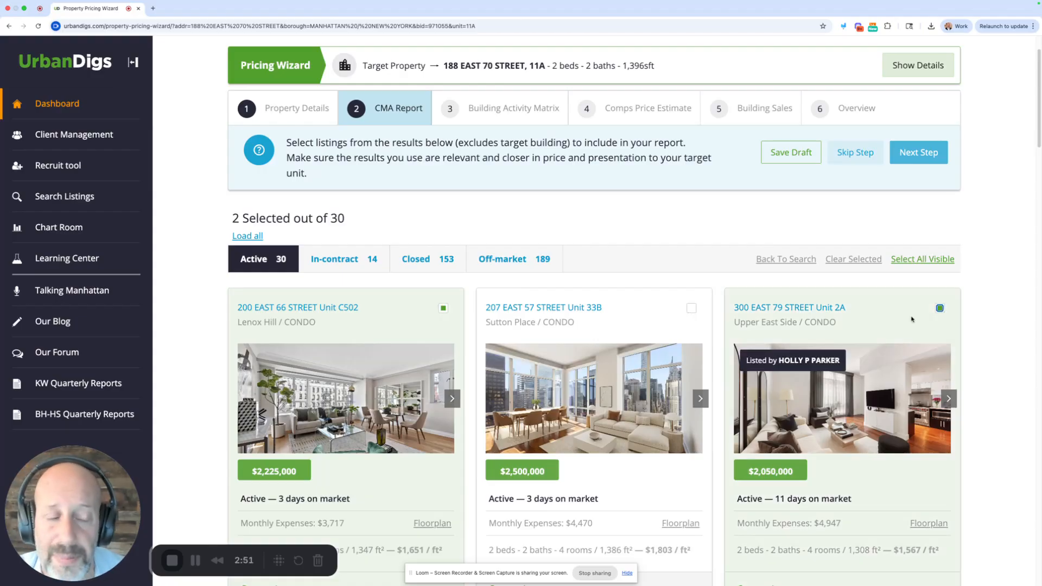
{"action": "scroll", "coordinate": [597, 242], "scroll_direction": "down", "scroll_amount": 3}
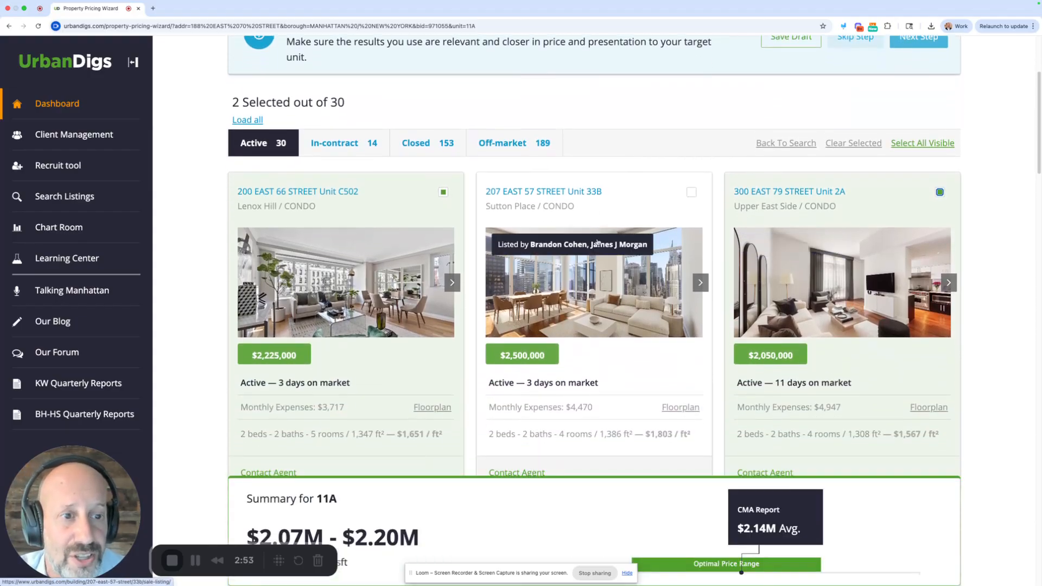
{"action": "scroll", "coordinate": [597, 241], "scroll_direction": "down", "scroll_amount": 5}
{"action": "left_click", "coordinate": [444, 242]}
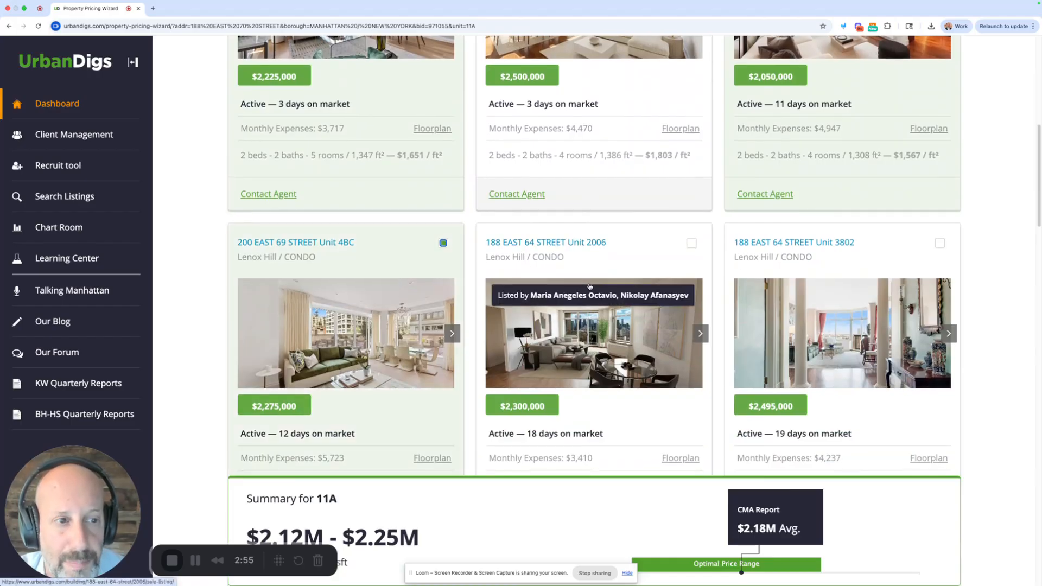
{"action": "scroll", "coordinate": [590, 286], "scroll_direction": "down", "scroll_amount": 1}
{"action": "left_click", "coordinate": [691, 192]}
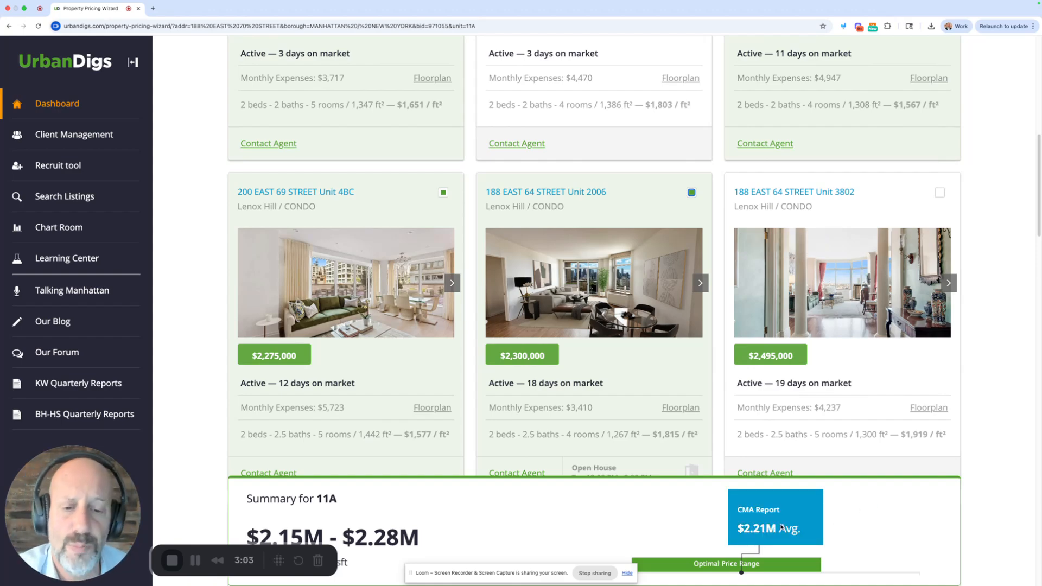
{"action": "left_click", "coordinate": [940, 194]}
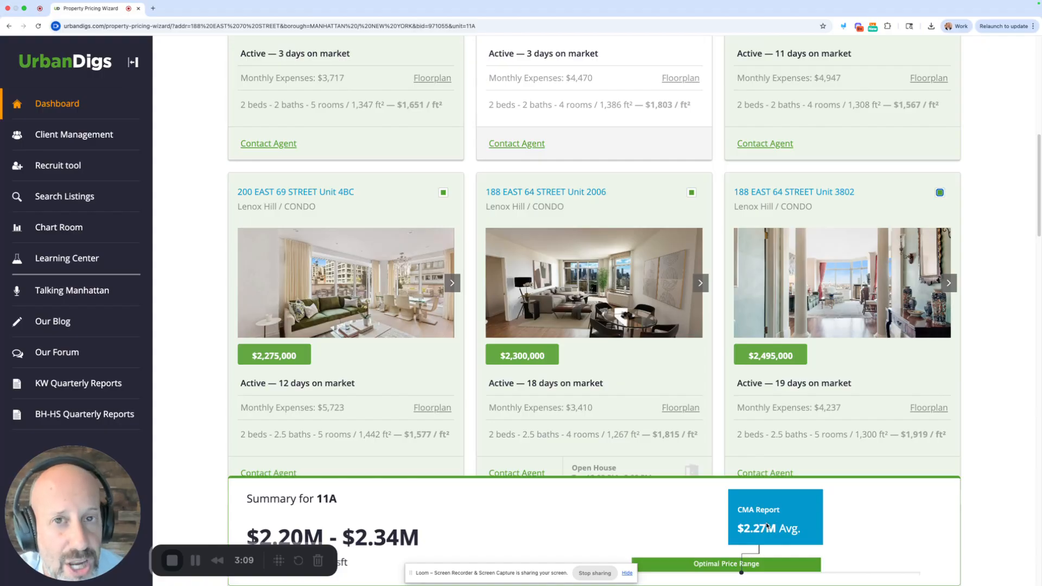
- Add the in-contract listings for units 6J and 14B and the closed sales for units D1803 and 27C to the CMA report
{"action": "scroll", "coordinate": [640, 332], "scroll_direction": "up", "scroll_amount": 8}
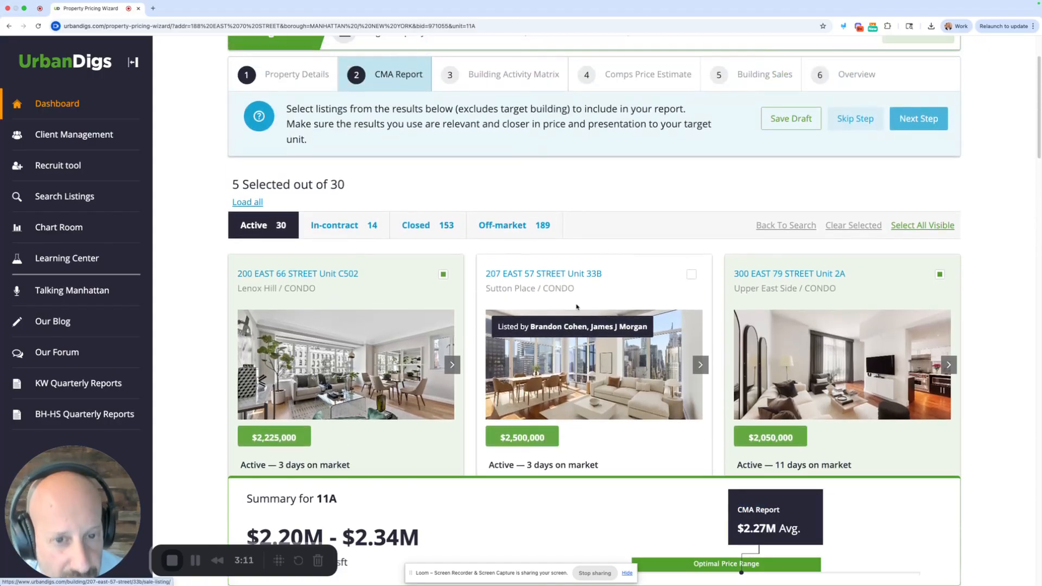
{"action": "left_click", "coordinate": [358, 226]}
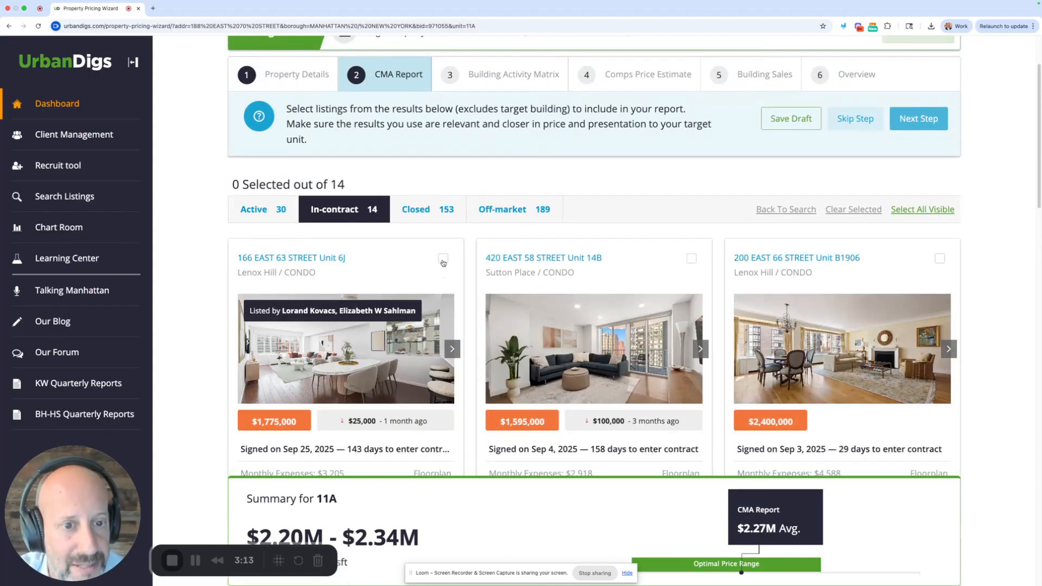
{"action": "left_click", "coordinate": [443, 261]}
{"action": "left_click", "coordinate": [691, 259]}
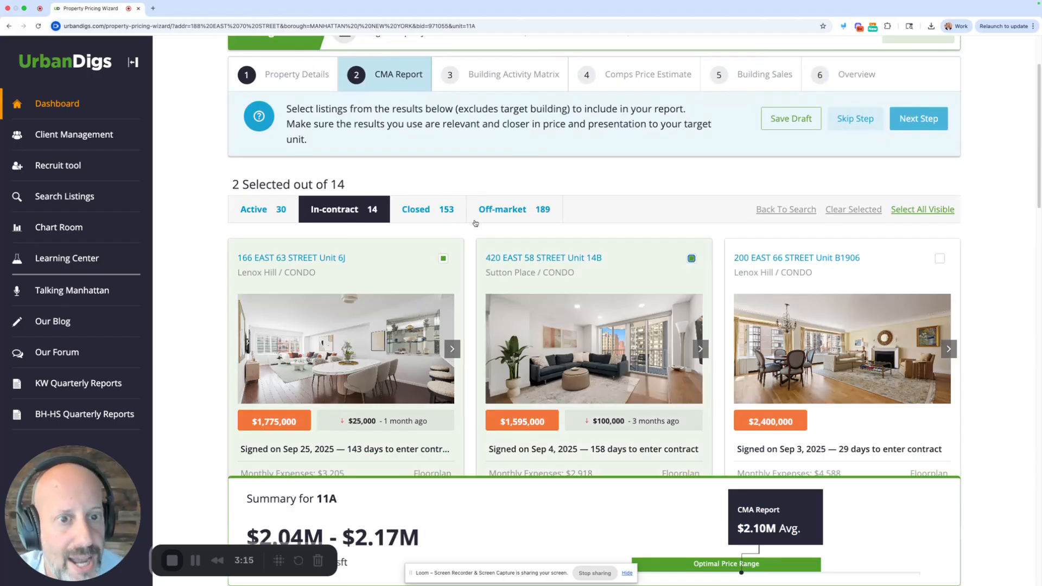
{"action": "left_click", "coordinate": [443, 217]}
{"action": "left_click", "coordinate": [444, 274]}
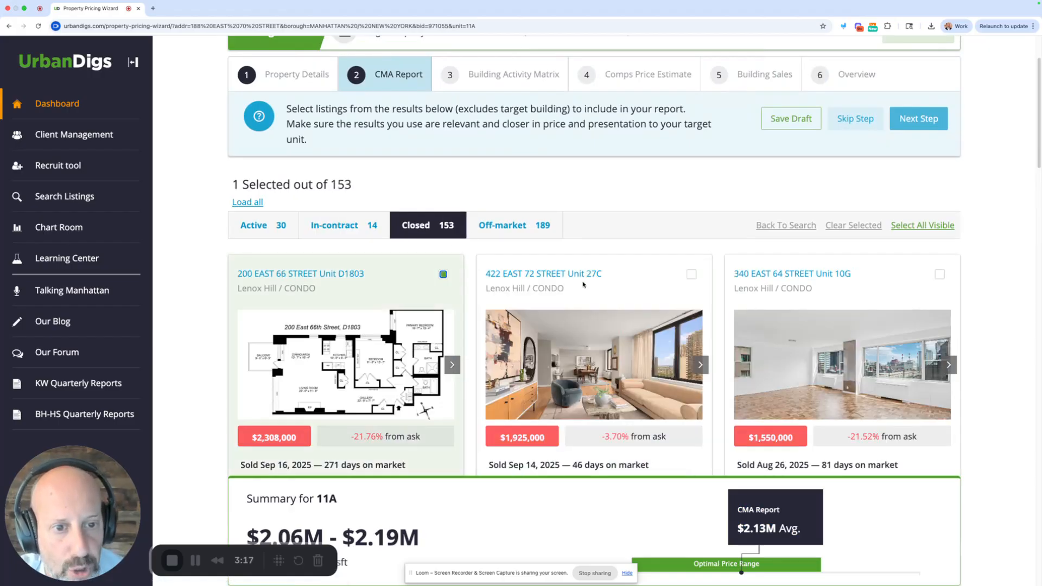
{"action": "left_click", "coordinate": [692, 275]}
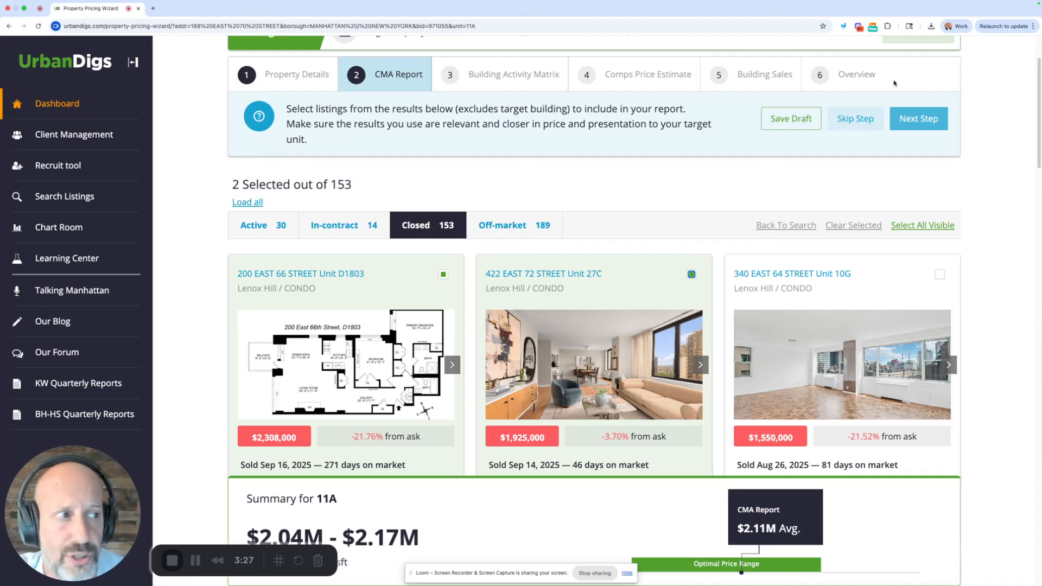
- Proceed to the Building Activity Matrix and include the active listings for units 11A, 10D and 10CB
{"action": "left_click", "coordinate": [919, 119]}
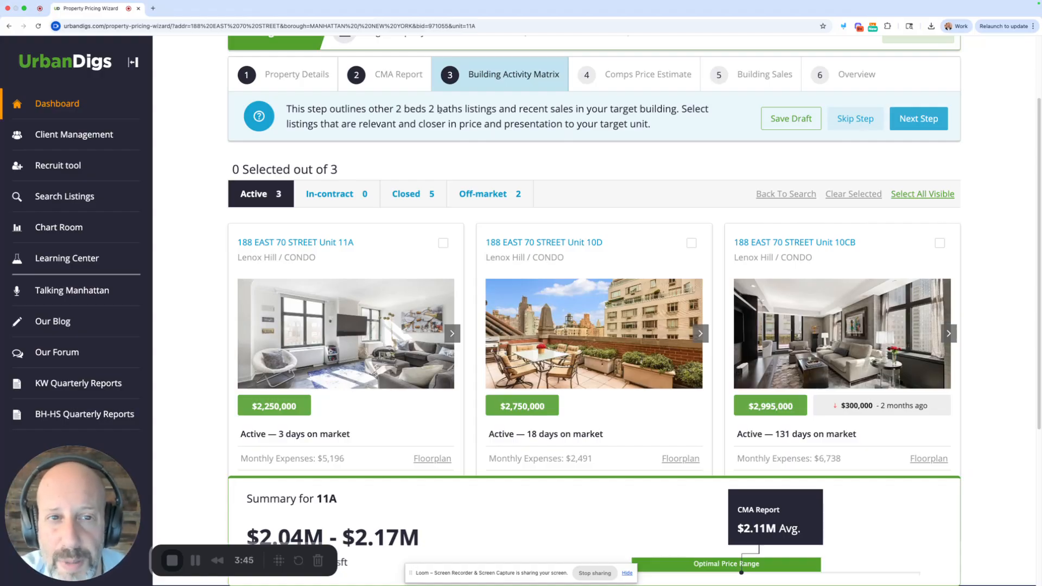
{"action": "left_click_drag", "start_coordinate": [460, 108], "coordinate": [588, 112]}
{"action": "left_click", "coordinate": [631, 117]}
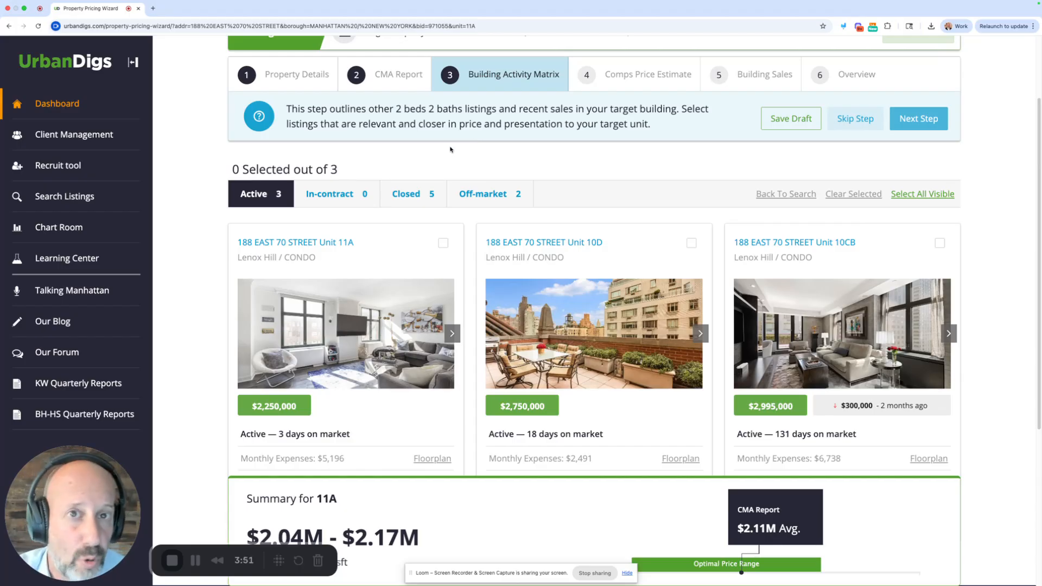
{"action": "scroll", "coordinate": [455, 241], "scroll_direction": "down", "scroll_amount": 1}
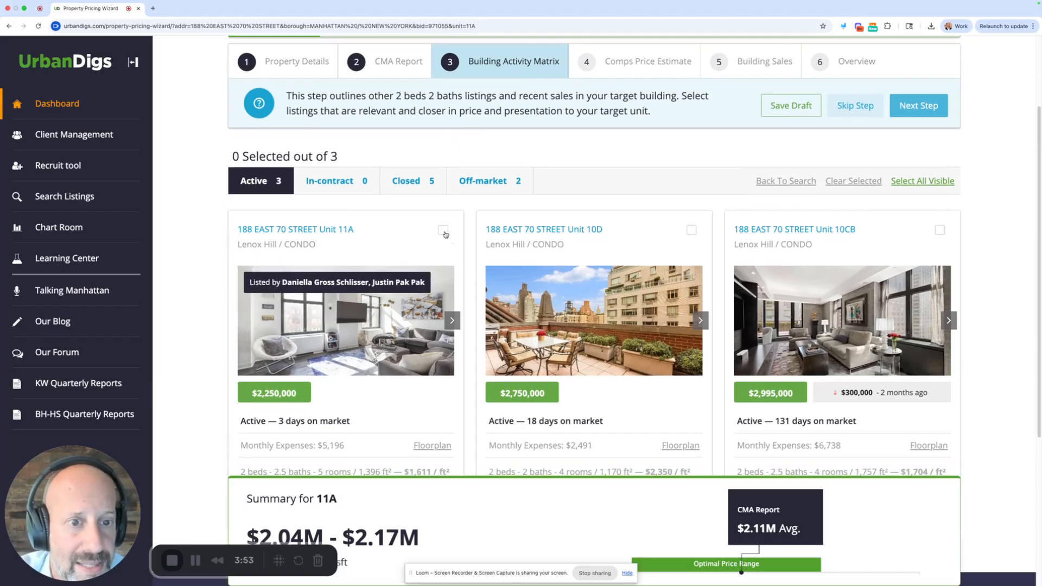
{"action": "left_click", "coordinate": [443, 230]}
{"action": "left_click", "coordinate": [692, 229]}
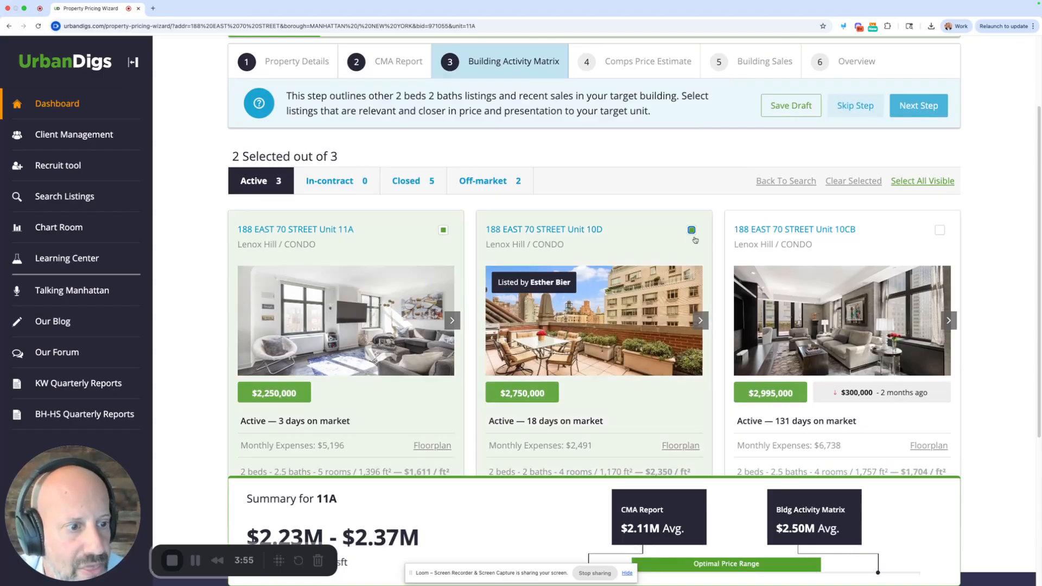
{"action": "left_click", "coordinate": [940, 229]}
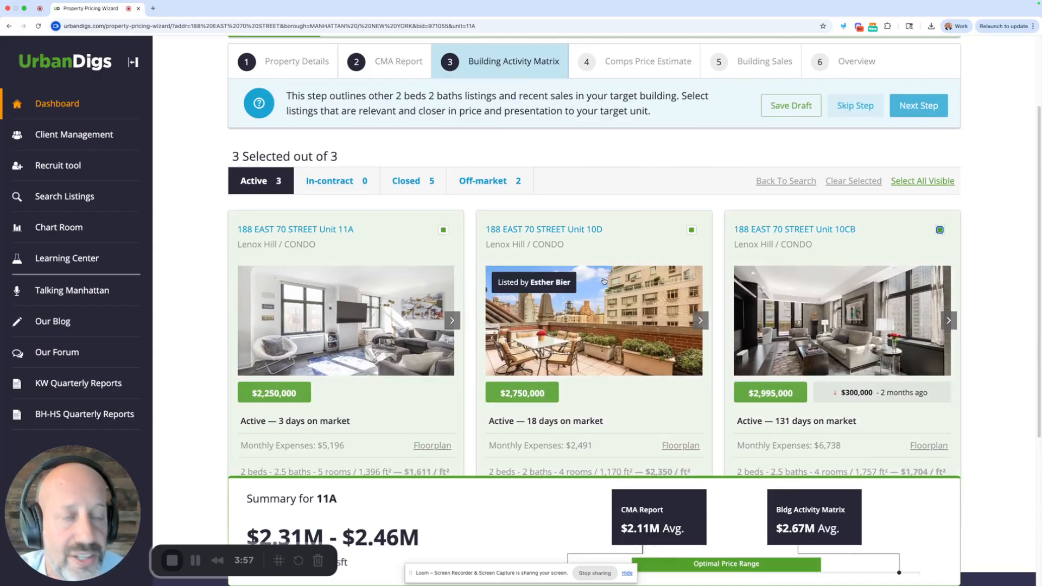
{"action": "scroll", "coordinate": [601, 280], "scroll_direction": "down", "scroll_amount": 3}
{"action": "scroll", "coordinate": [601, 280], "scroll_direction": "up", "scroll_amount": 2}
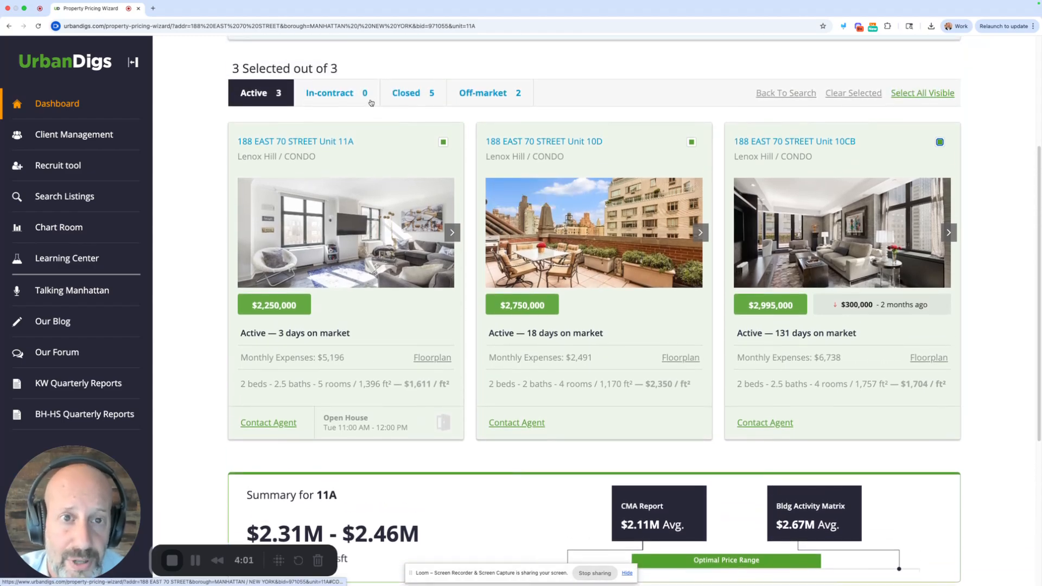
- Include the closed in-building sales for units 27B, 18A and 24C in the Building Activity Matrix
{"action": "left_click", "coordinate": [406, 92]}
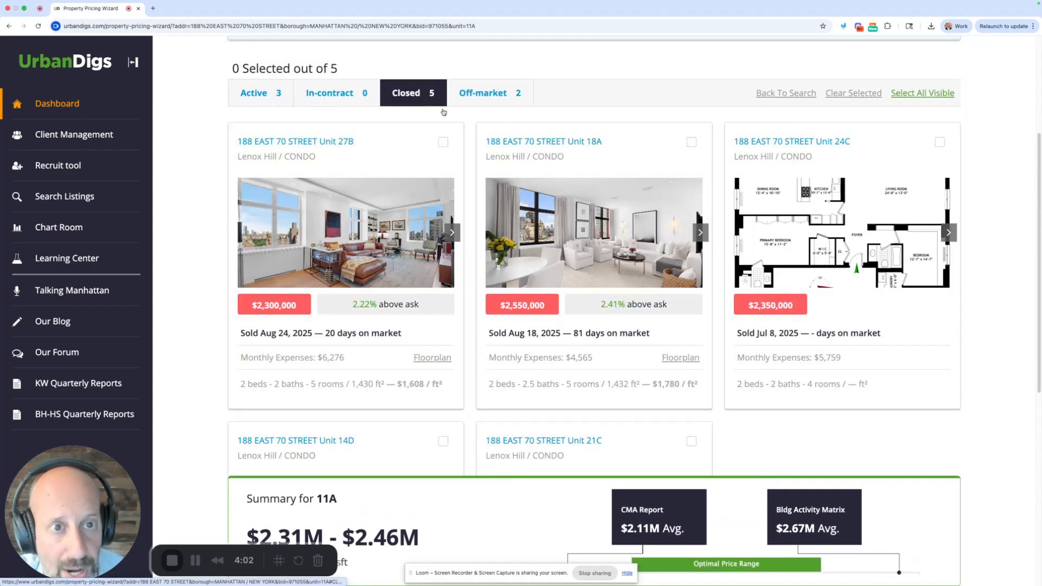
{"action": "left_click", "coordinate": [443, 142]}
{"action": "left_click", "coordinate": [691, 142]}
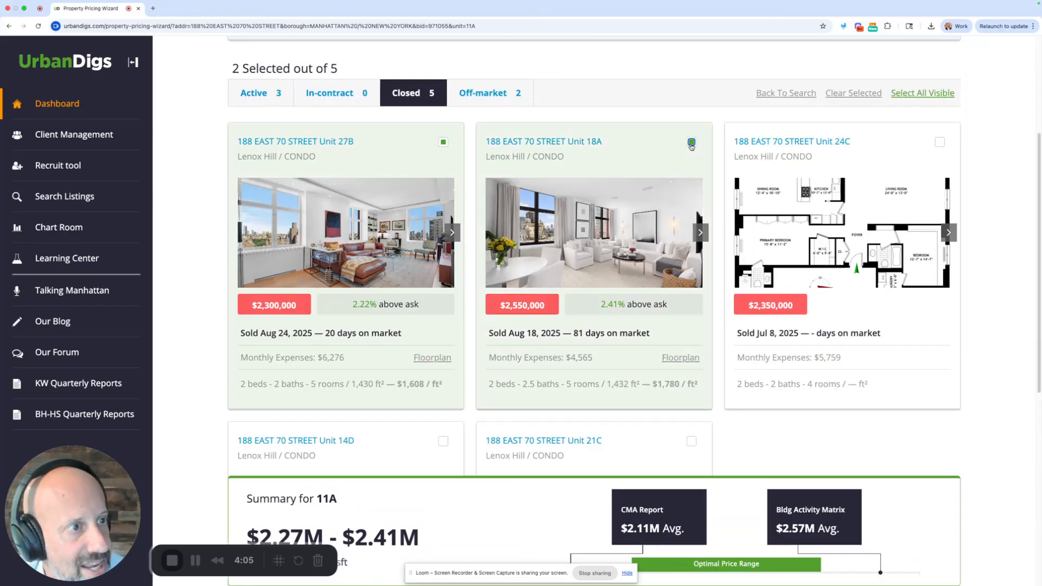
{"action": "left_click", "coordinate": [939, 143]}
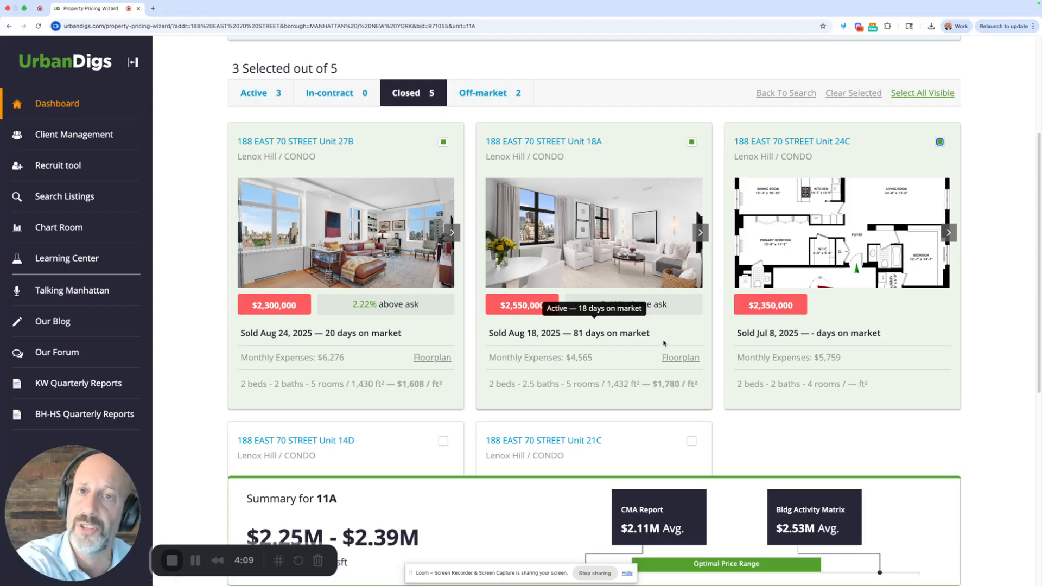
{"action": "mouse_move", "coordinate": [664, 345]}
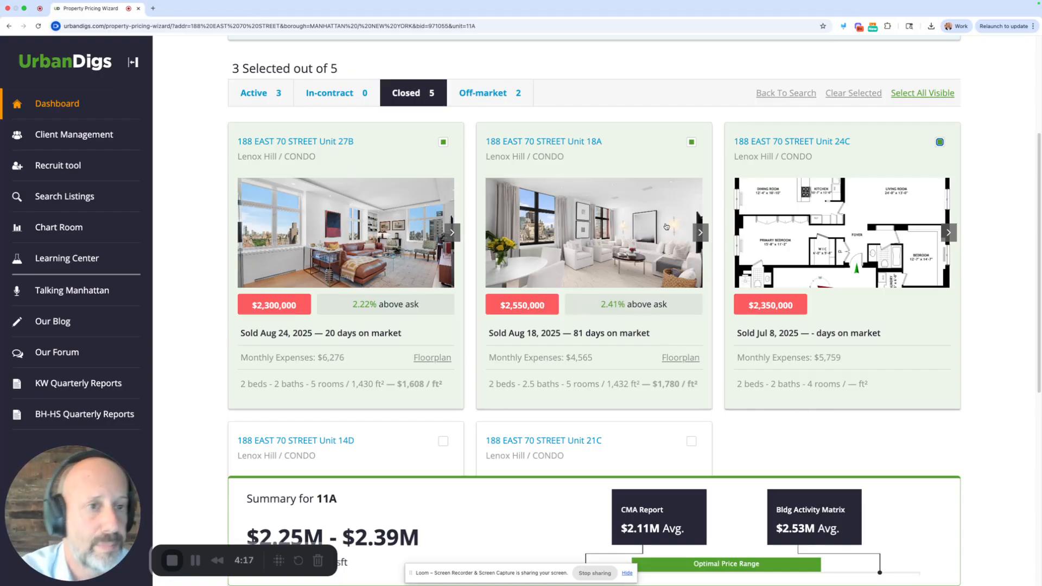
- Proceed to the Comps Price Estimate, select in-building comps 18A and 8A, and continue to their adjustments
{"action": "scroll", "coordinate": [665, 225], "scroll_direction": "up", "scroll_amount": 3}
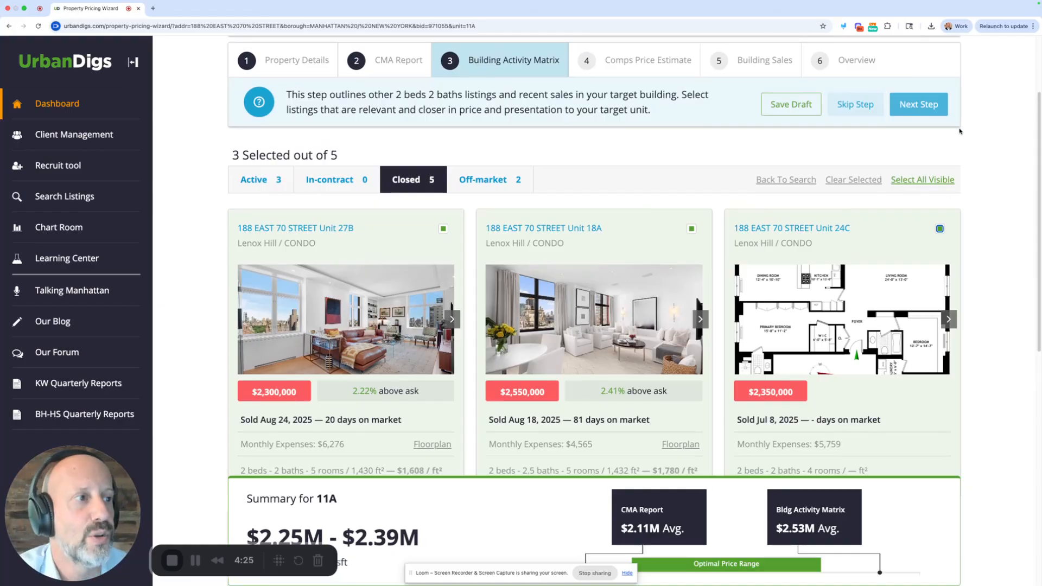
{"action": "left_click", "coordinate": [925, 107]}
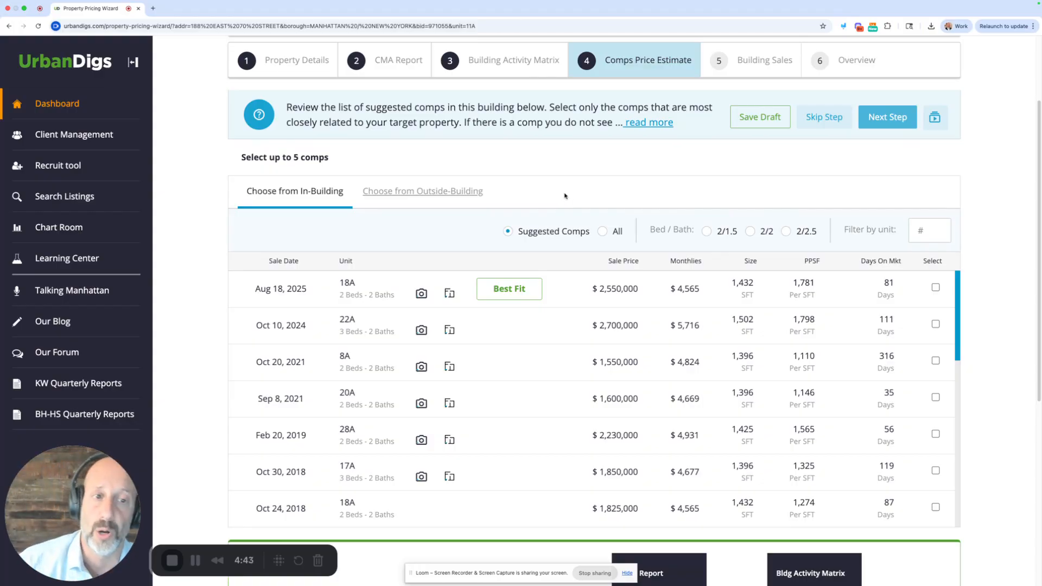
{"action": "left_click", "coordinate": [556, 296]}
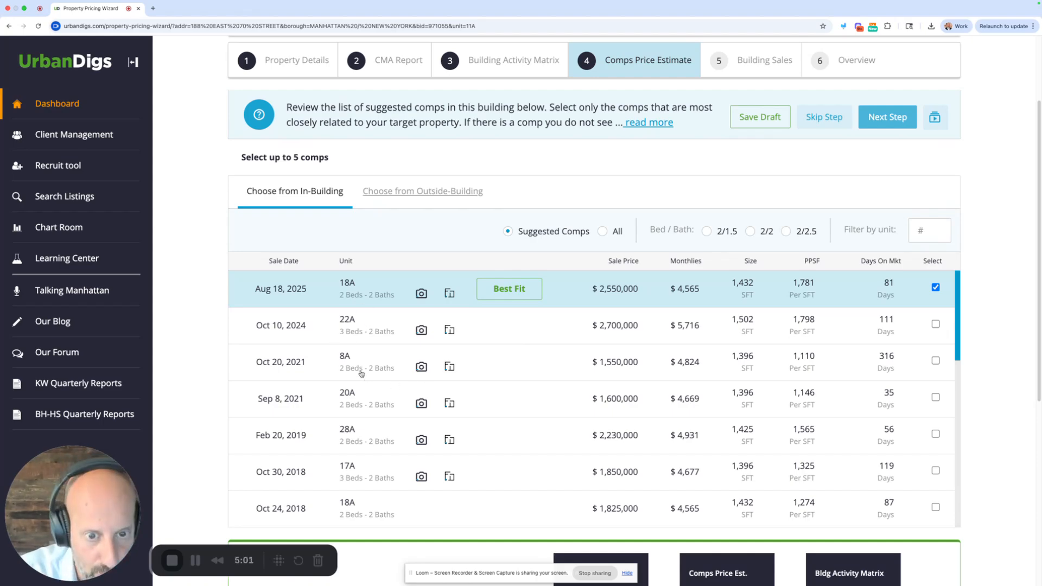
{"action": "left_click", "coordinate": [530, 366]}
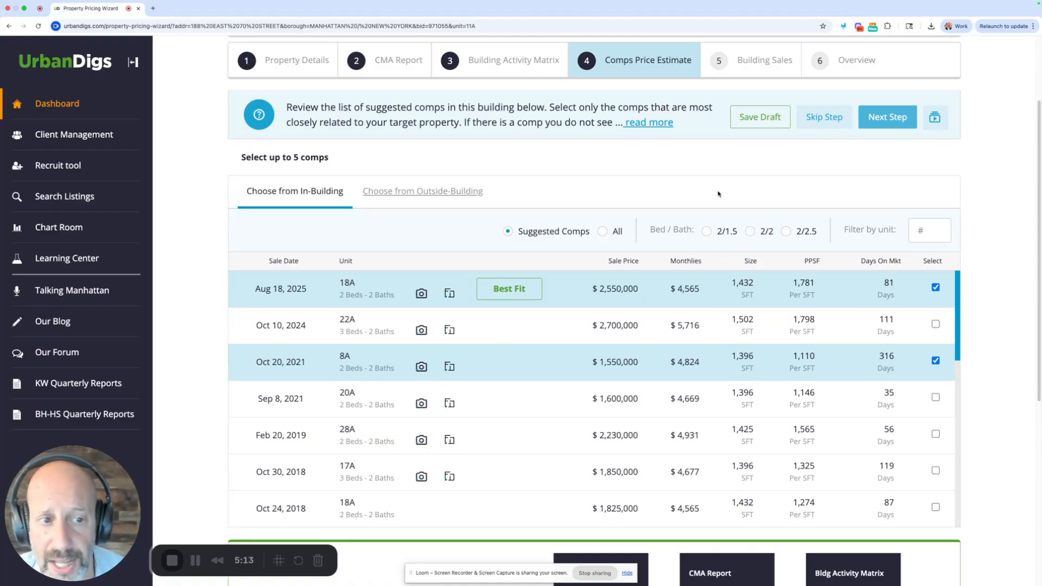
{"action": "left_click", "coordinate": [888, 124]}
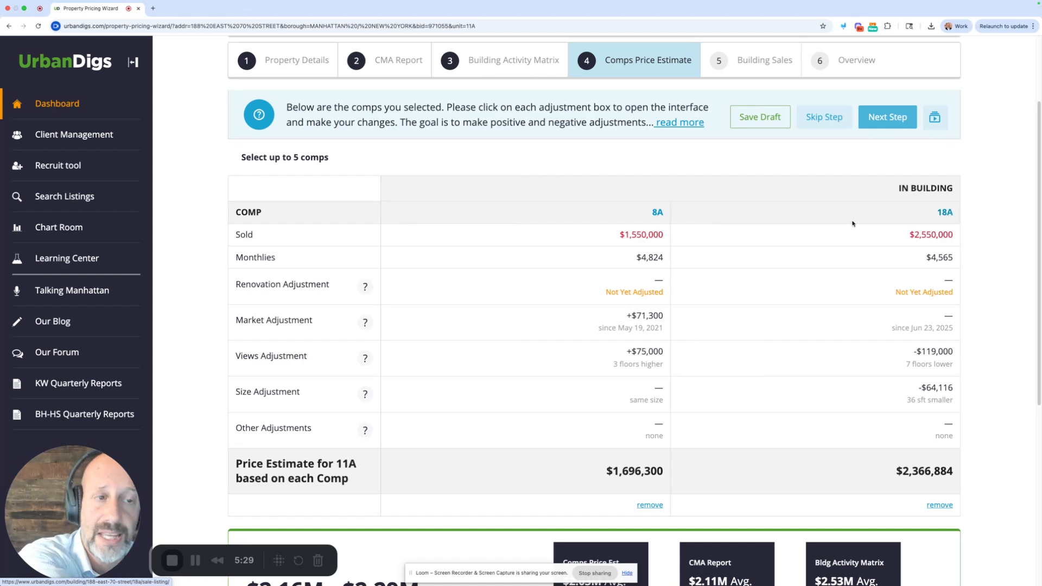
- Set the renovation adjustment for comp 8A to +$75,000, after checking the target property's unit
{"action": "scroll", "coordinate": [852, 224], "scroll_direction": "up", "scroll_amount": 1}
{"action": "scroll", "coordinate": [851, 224], "scroll_direction": "up", "scroll_amount": 3}
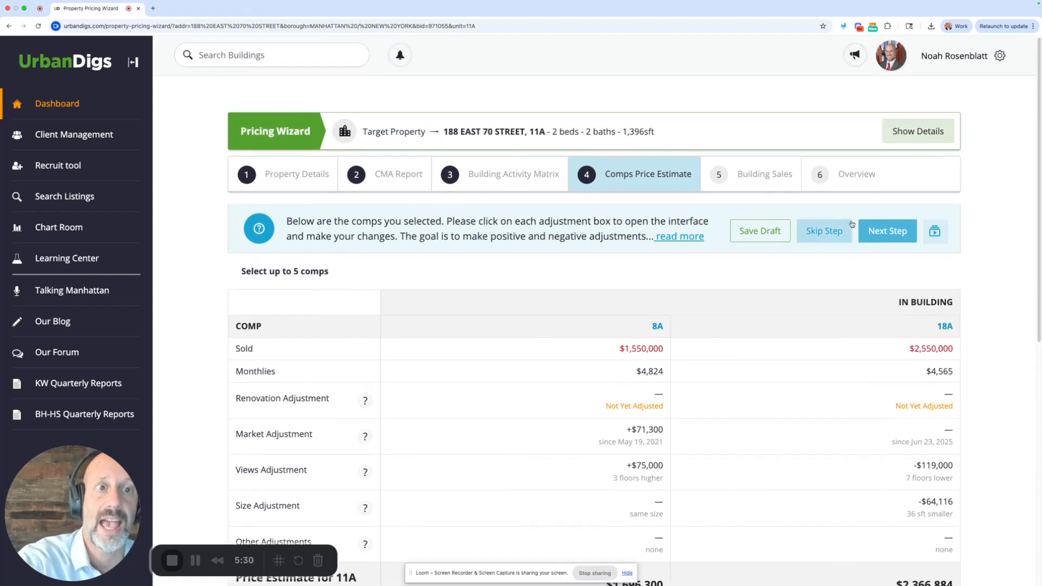
{"action": "left_click_drag", "start_coordinate": [530, 131], "coordinate": [546, 132]}
{"action": "left_click", "coordinate": [545, 132]}
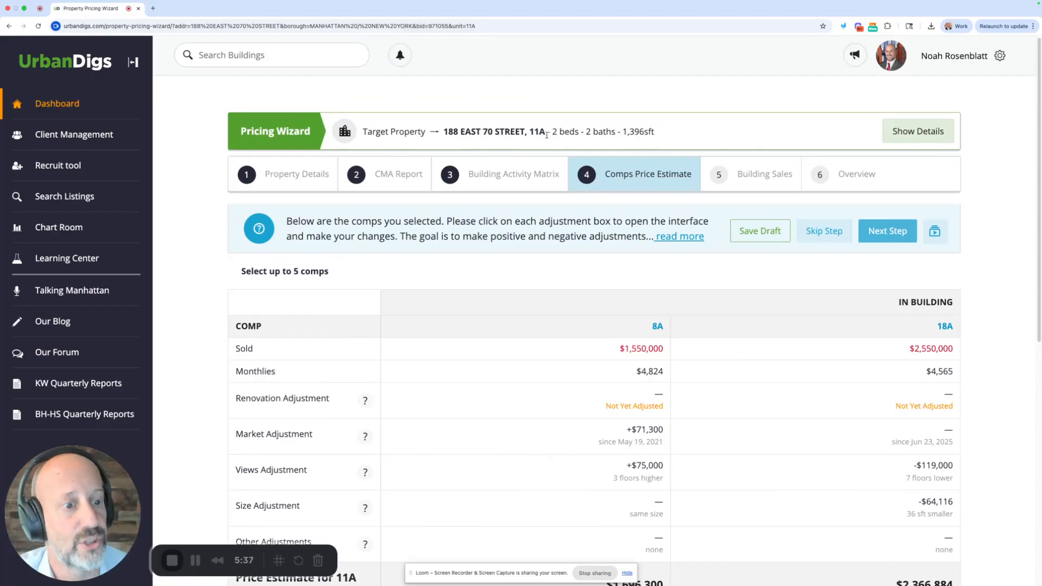
{"action": "scroll", "coordinate": [646, 232], "scroll_direction": "down", "scroll_amount": 2}
{"action": "scroll", "coordinate": [680, 241], "scroll_direction": "down", "scroll_amount": 1}
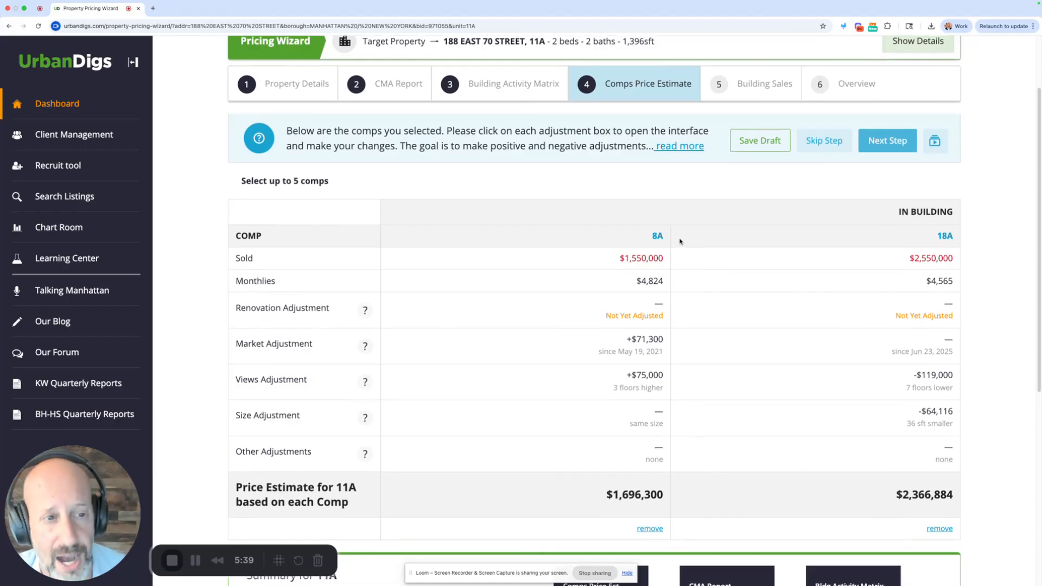
{"action": "left_click", "coordinate": [627, 310]}
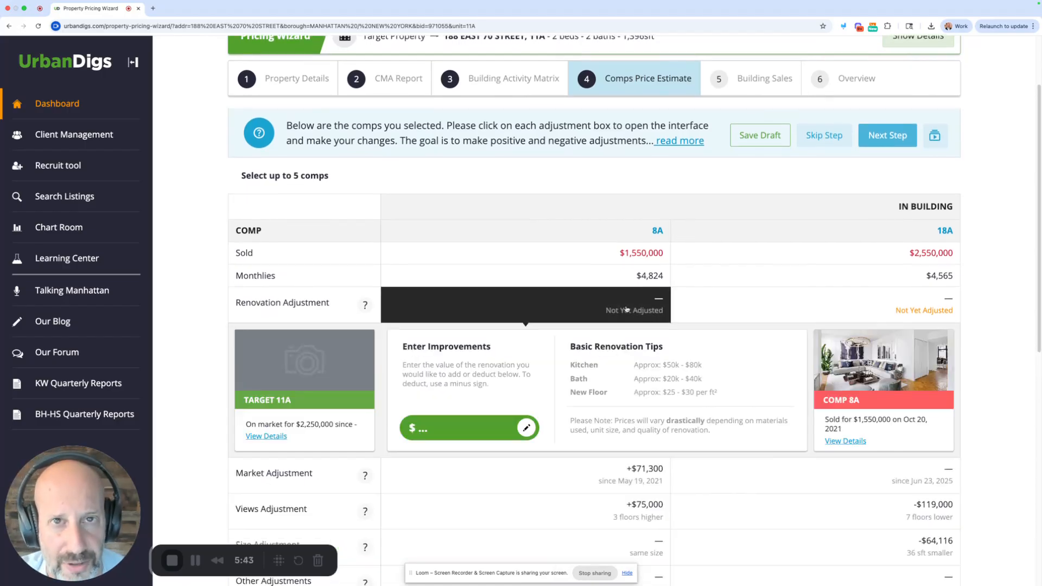
{"action": "left_click", "coordinate": [467, 428]}
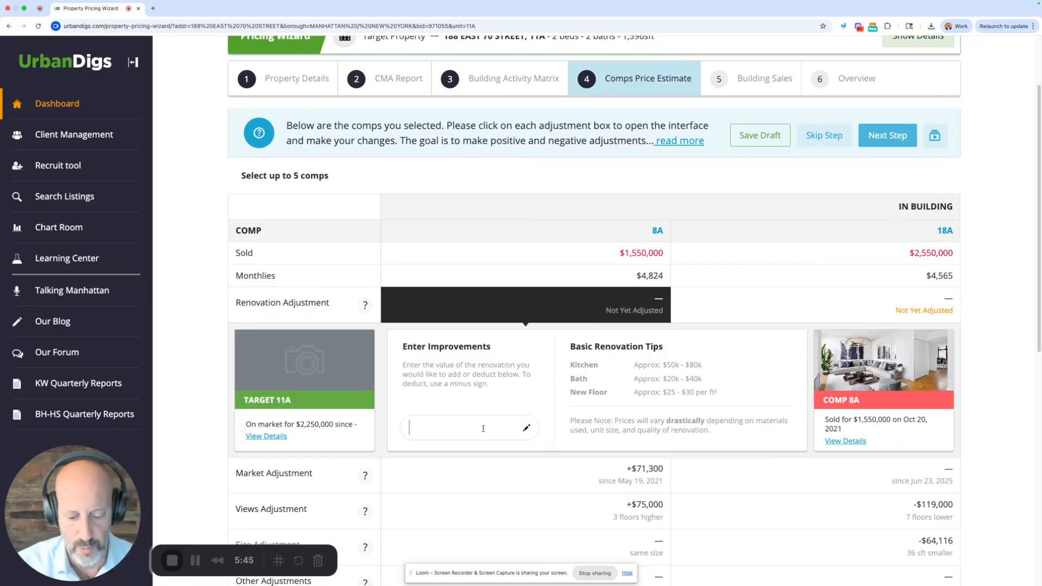
{"action": "type", "text": "75,000"}
{"action": "key", "text": "Return"}
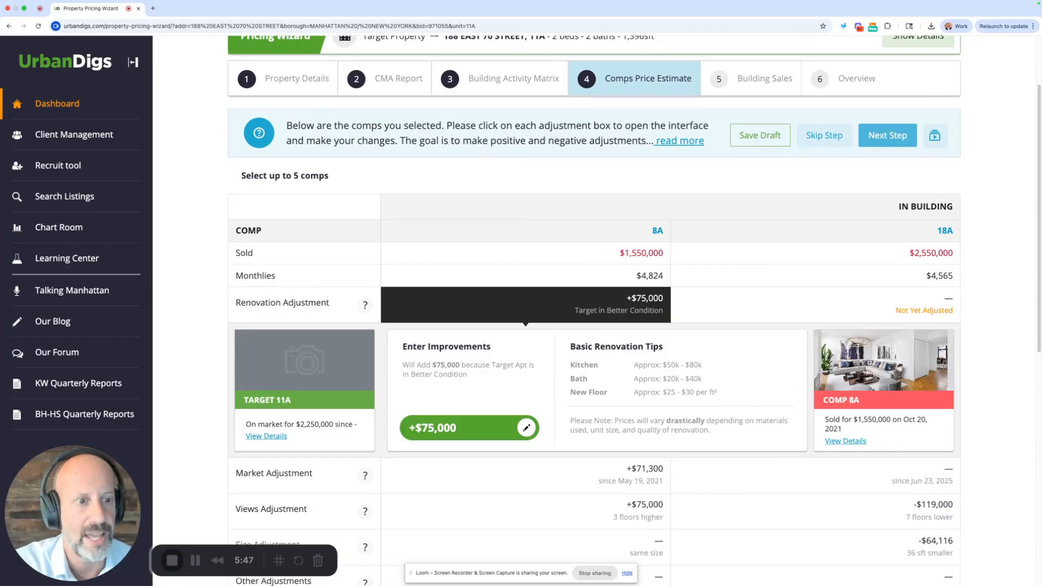
{"action": "left_click", "coordinate": [581, 314]}
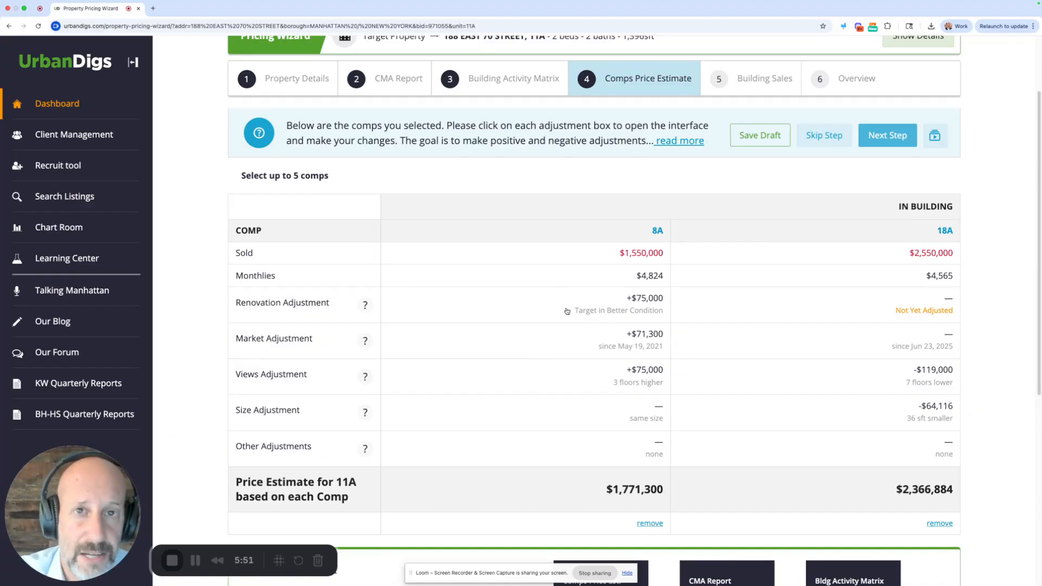
- Read the help explanations for the Renovation, Market, Views and Size adjustments
{"action": "left_click", "coordinate": [365, 305]}
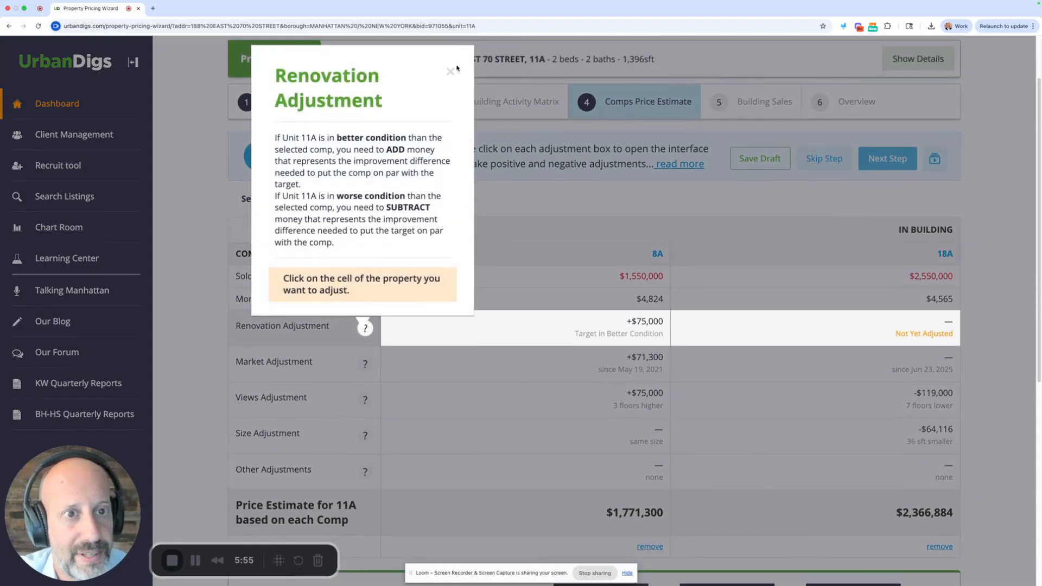
{"action": "left_click", "coordinate": [451, 70]}
{"action": "left_click", "coordinate": [365, 364]}
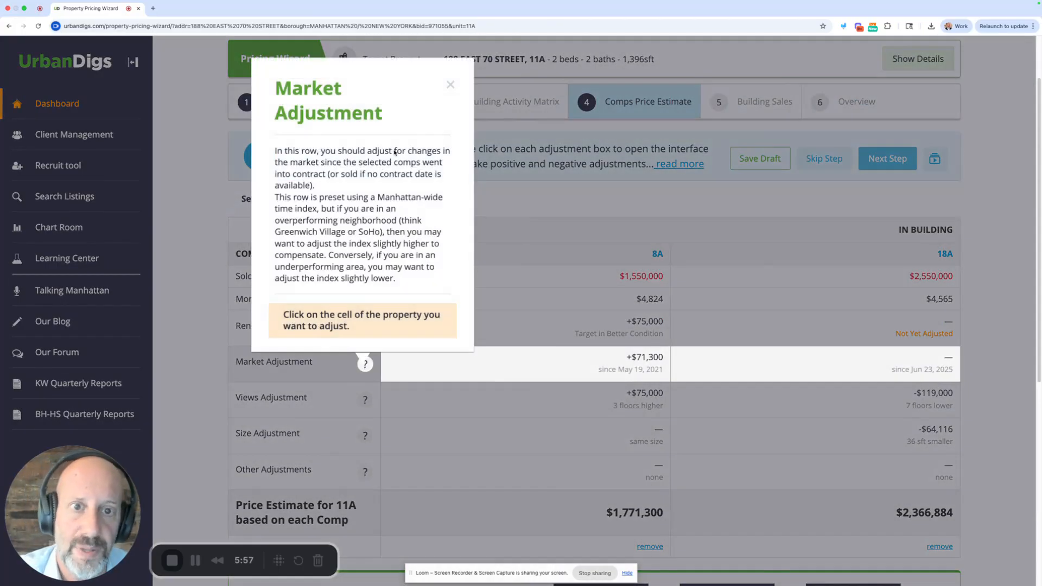
{"action": "left_click", "coordinate": [451, 85]}
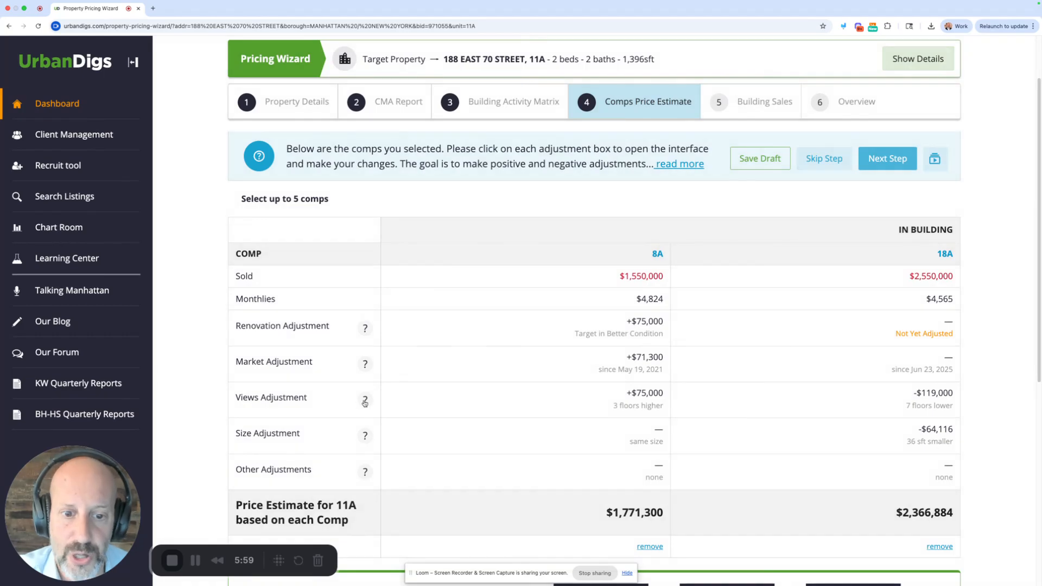
{"action": "left_click", "coordinate": [364, 400]}
{"action": "left_click", "coordinate": [451, 186]}
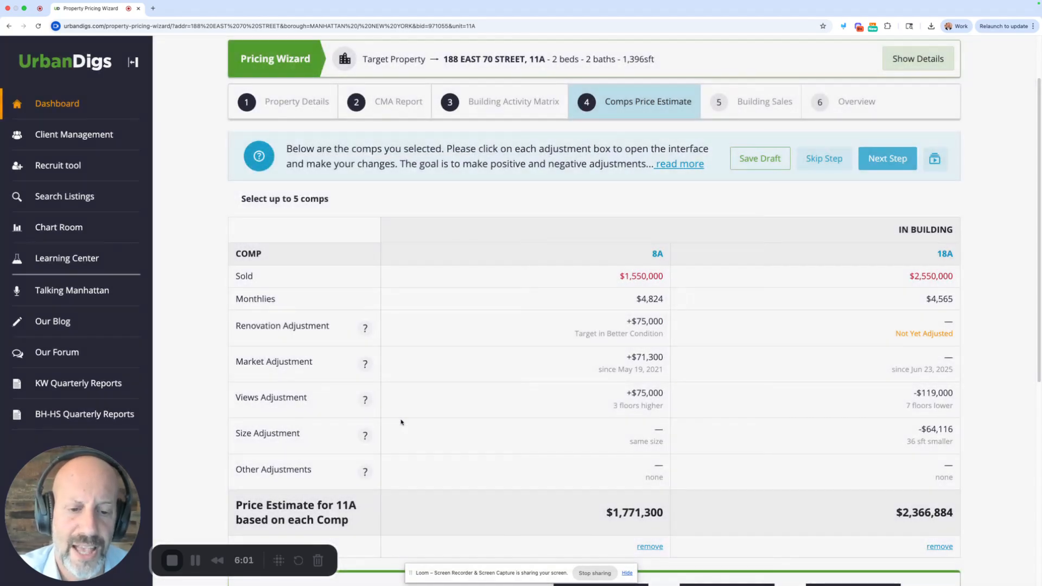
{"action": "left_click", "coordinate": [365, 435]}
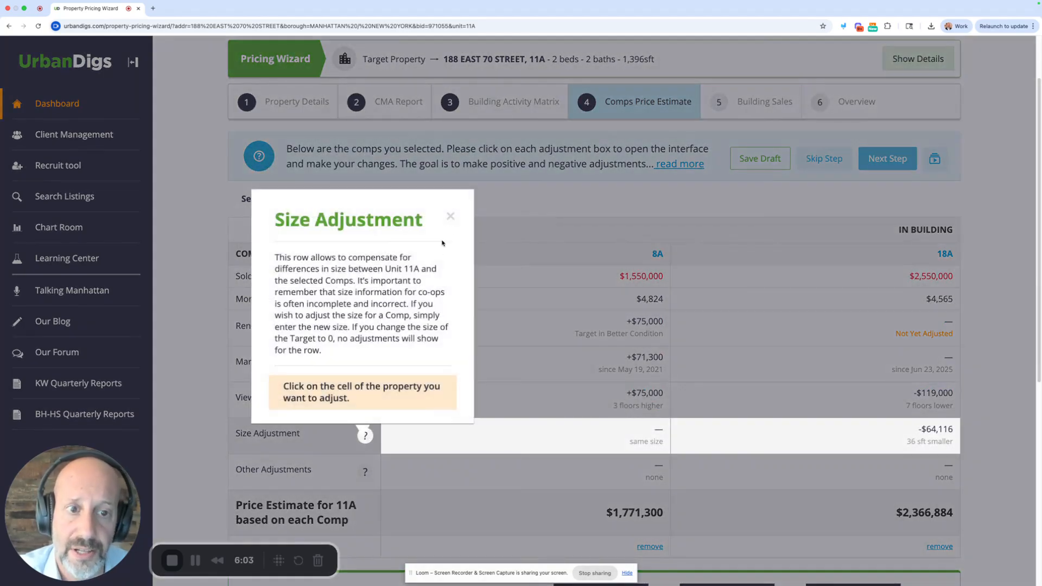
{"action": "left_click", "coordinate": [450, 216]}
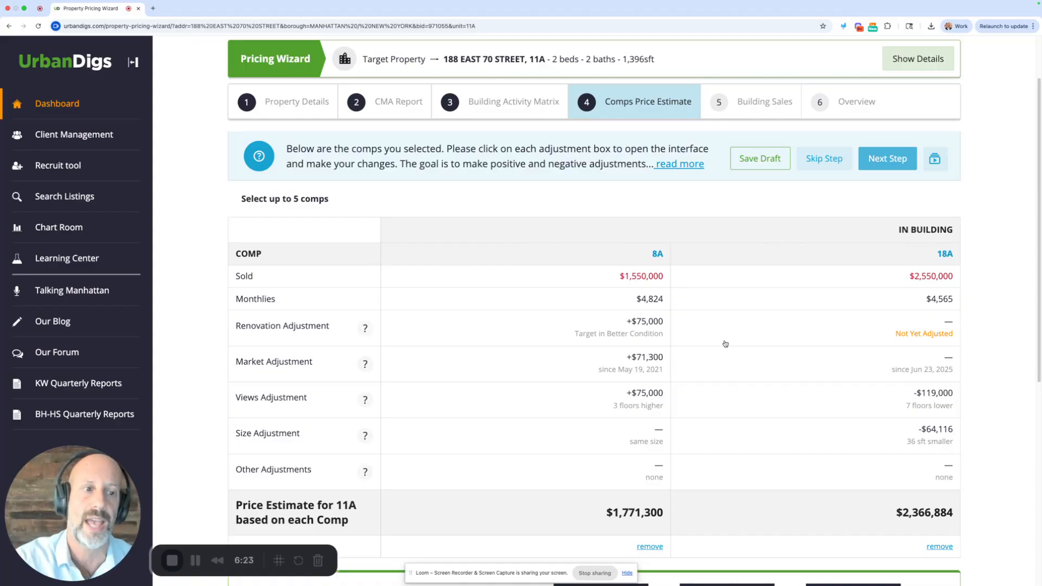
- Raise the market adjustment for comp 8A to the 5.2% to 10.2% range, adding $119,350
{"action": "left_click", "coordinate": [617, 367]}
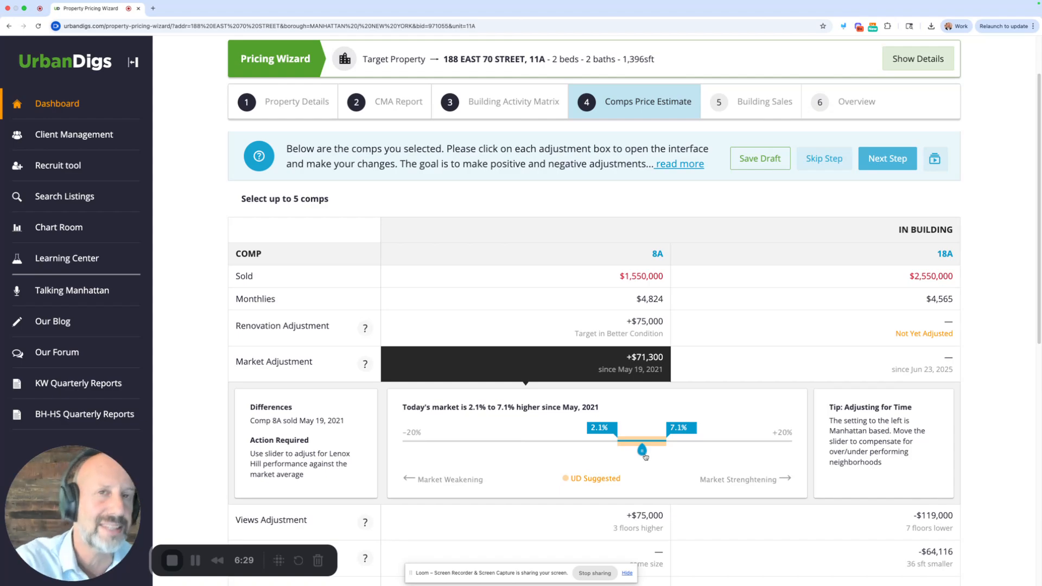
{"action": "left_click_drag", "start_coordinate": [644, 455], "coordinate": [673, 454]}
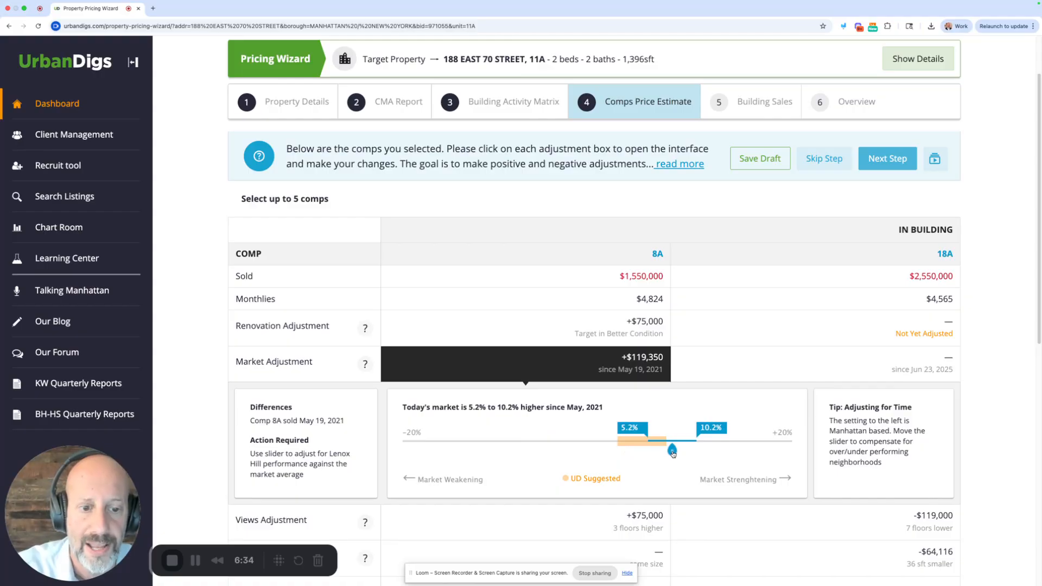
{"action": "left_click", "coordinate": [628, 363]}
- Examine the views adjustment for comp 8A and its per-floor value slider
{"action": "left_click", "coordinate": [619, 403]}
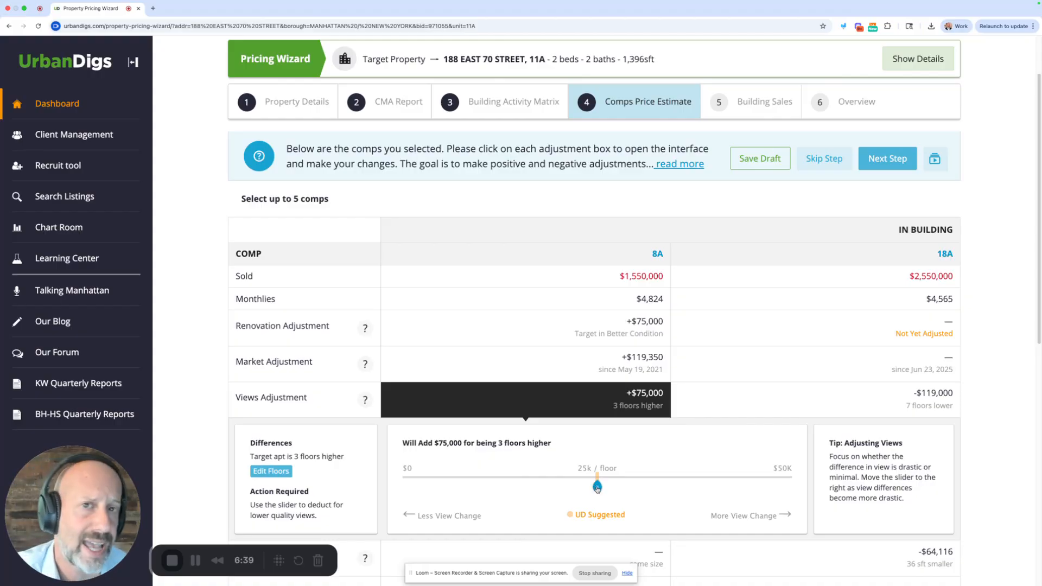
{"action": "mouse_move", "coordinate": [599, 488]}
{"action": "left_mouse_down"}
{"action": "mouse_move", "coordinate": [678, 487]}
{"action": "mouse_move", "coordinate": [542, 486]}
{"action": "mouse_move", "coordinate": [597, 486]}
{"action": "left_mouse_up"}
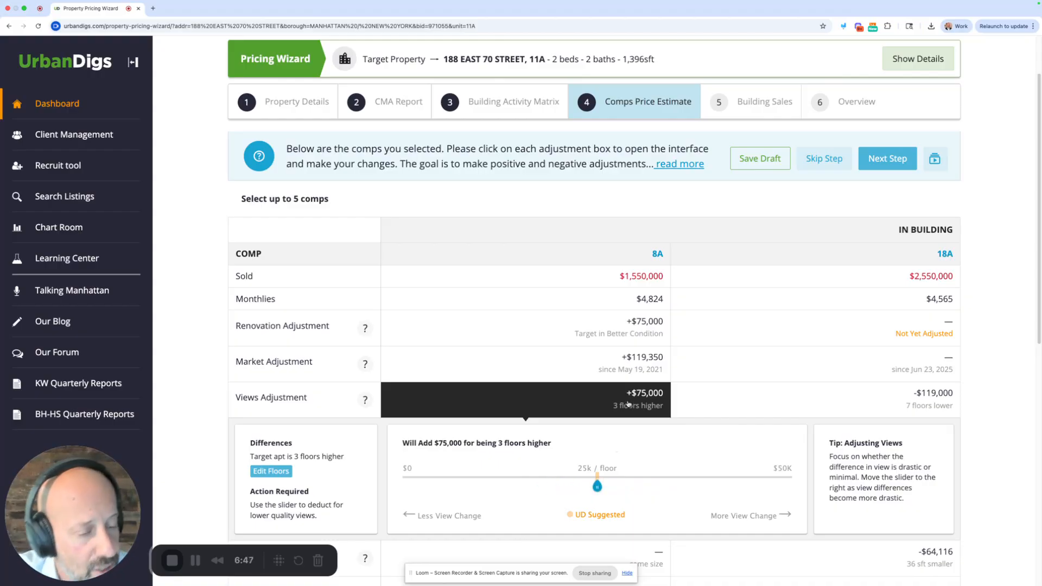
{"action": "left_click", "coordinate": [627, 404]}
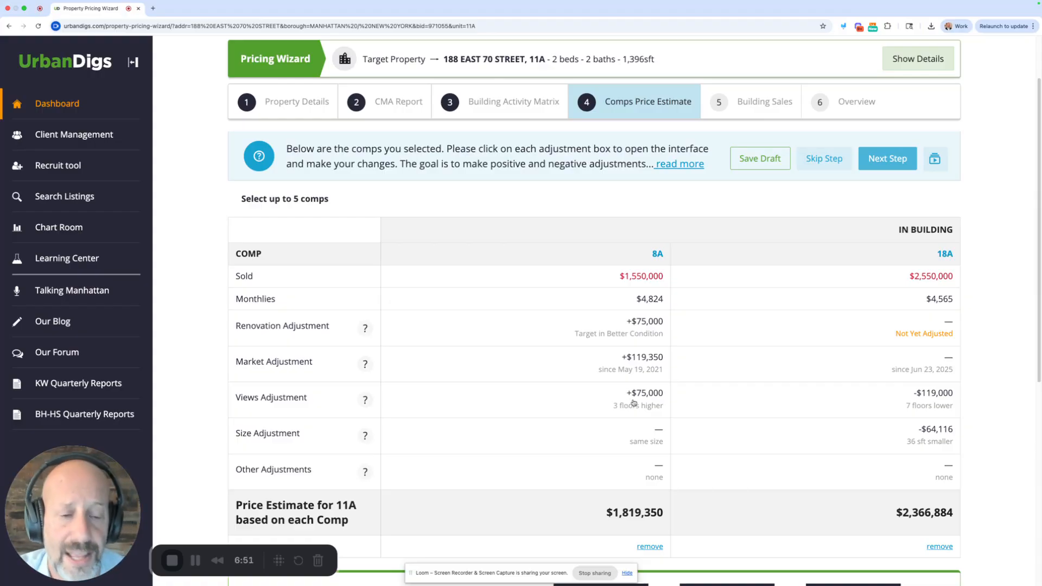
- Review the adjusted price estimates from comps 8A and 18A and the pricing summary for unit 11A
{"action": "scroll", "coordinate": [666, 403], "scroll_direction": "down", "scroll_amount": 1}
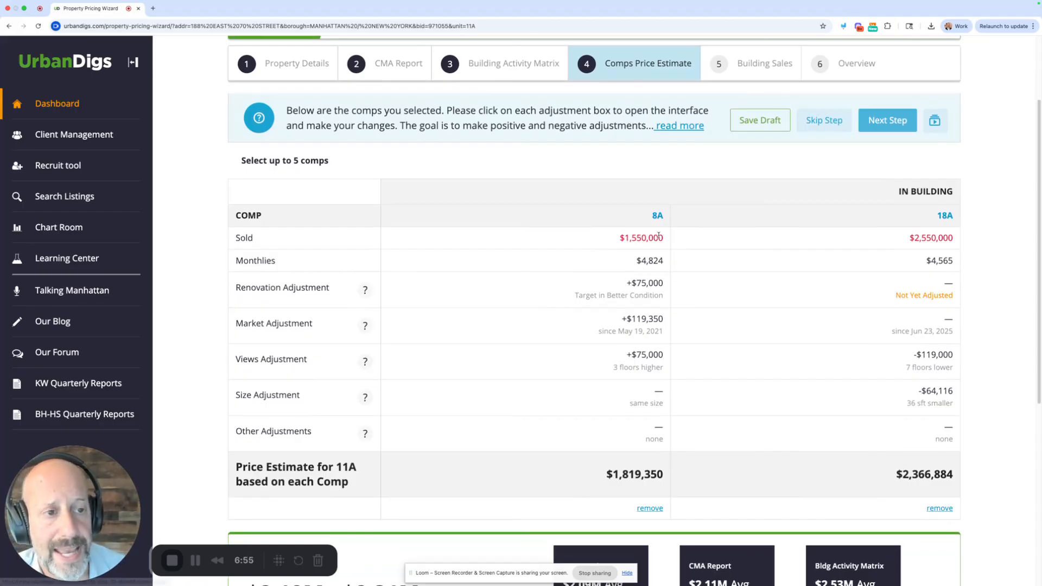
{"action": "scroll", "coordinate": [642, 463], "scroll_direction": "down", "scroll_amount": 1}
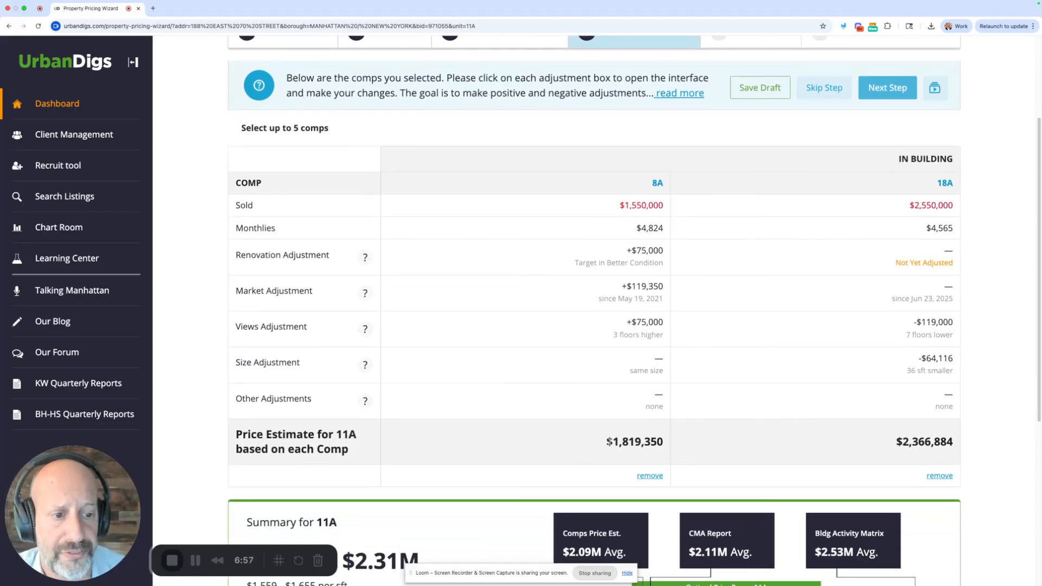
{"action": "left_click_drag", "start_coordinate": [608, 441], "coordinate": [660, 440]}
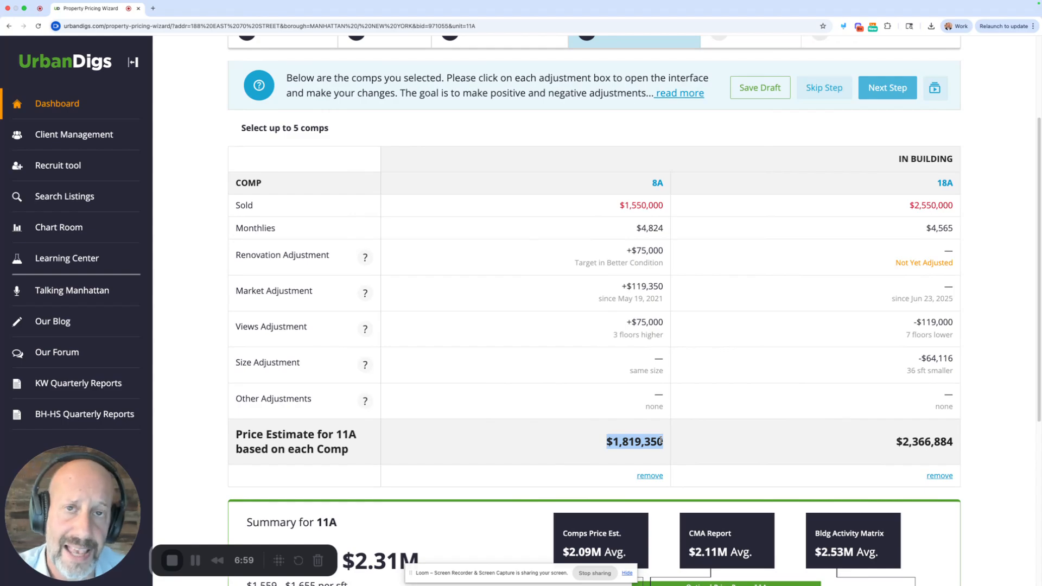
{"action": "scroll", "coordinate": [668, 443], "scroll_direction": "down", "scroll_amount": 1}
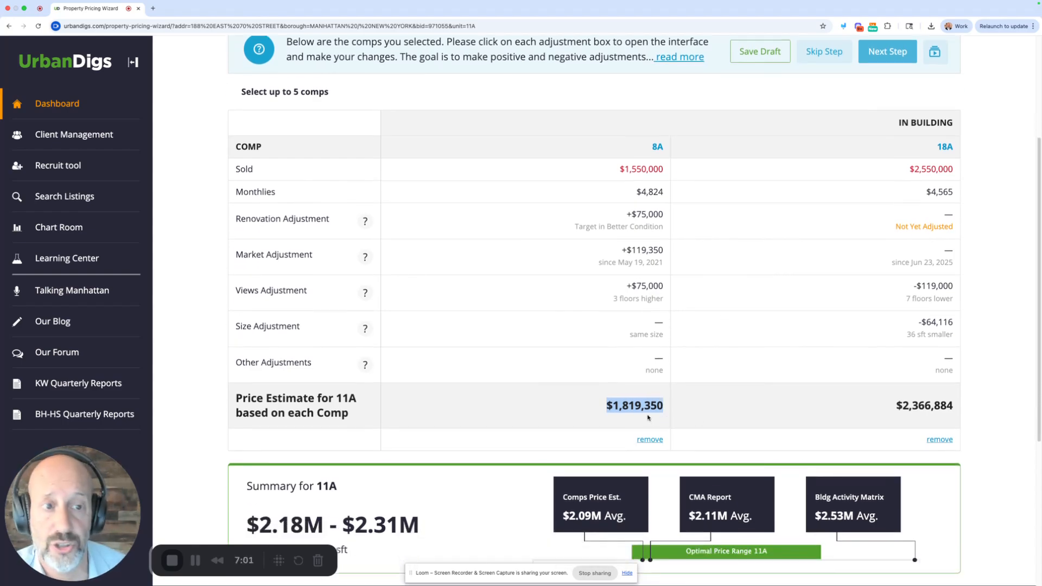
{"action": "left_click", "coordinate": [701, 409]}
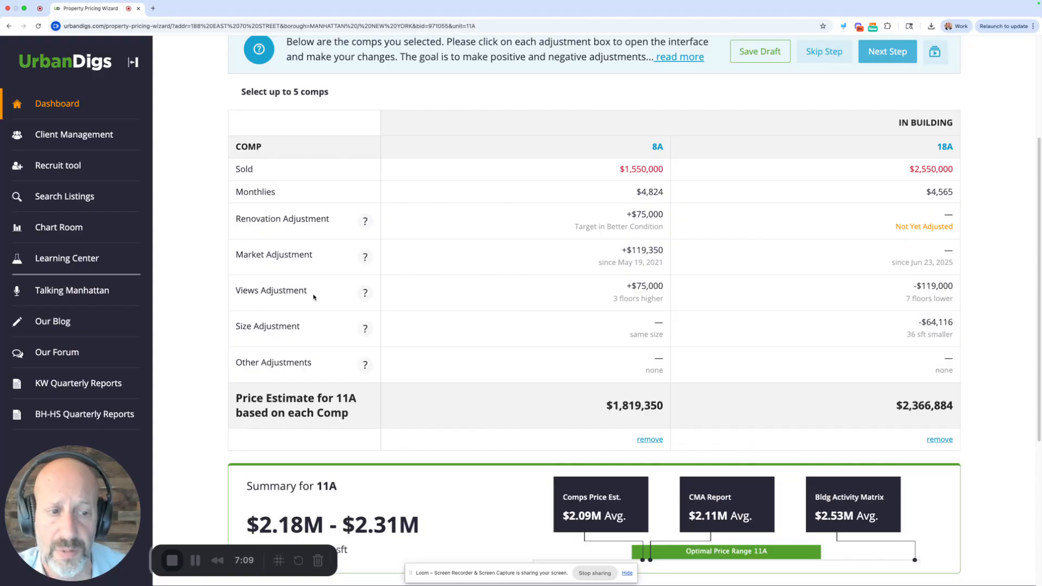
{"action": "scroll", "coordinate": [665, 388], "scroll_direction": "down", "scroll_amount": 1}
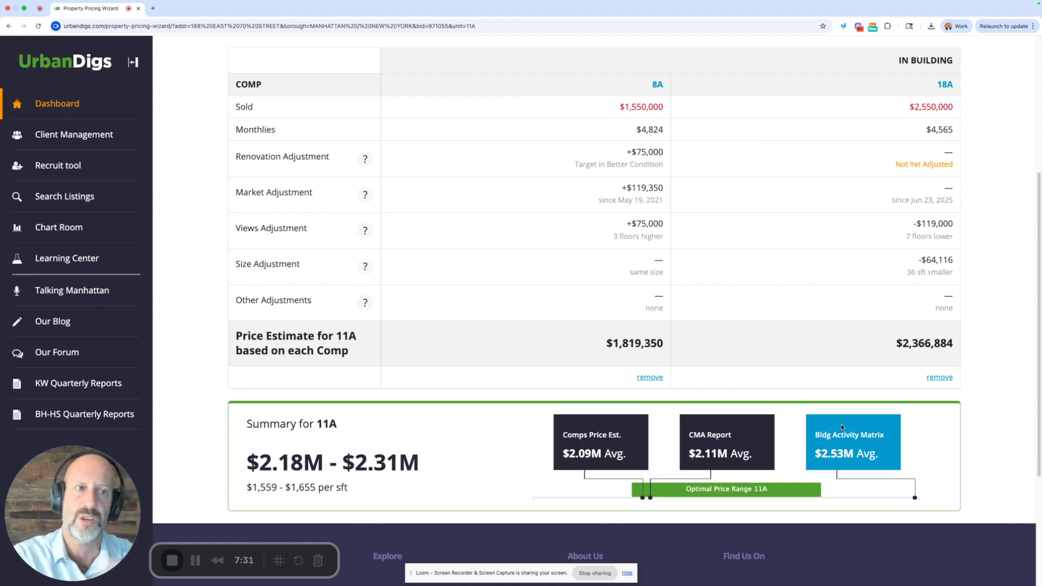
{"action": "scroll", "coordinate": [847, 279], "scroll_direction": "up", "scroll_amount": 3}
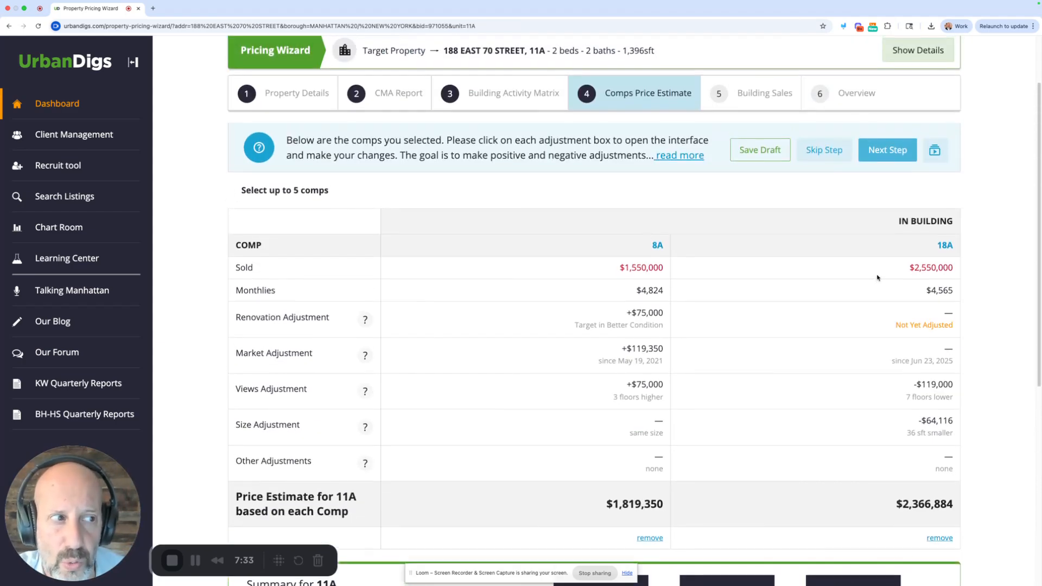